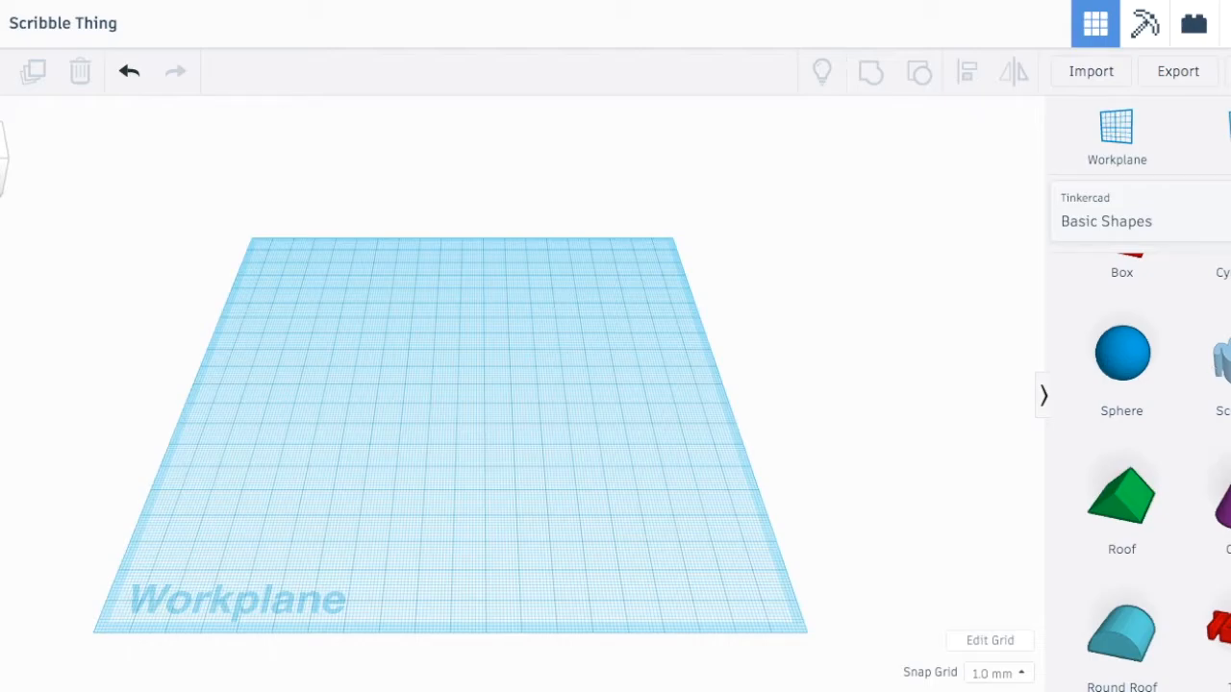
# - Place a Scribble shape on the middle of the workplane to start a freehand sketch
pyautogui.scroll(-4, 1209, 411)
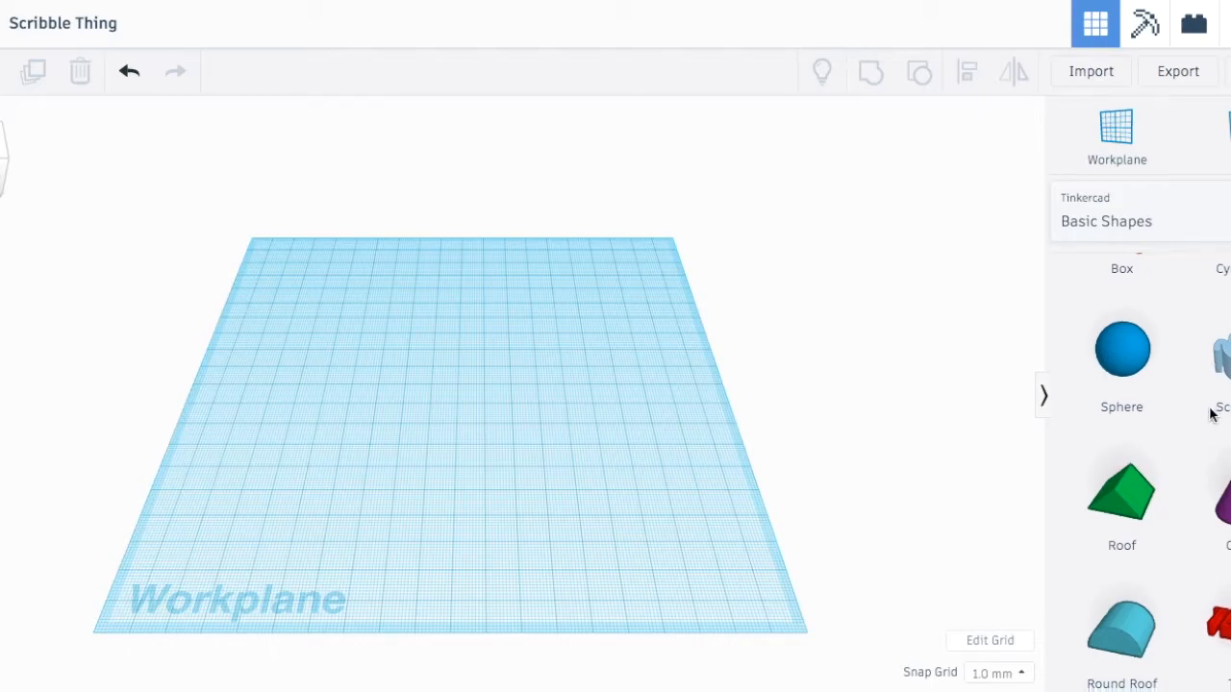
pyautogui.scroll(3, 1206, 415)
pyautogui.scroll(2, 1204, 415)
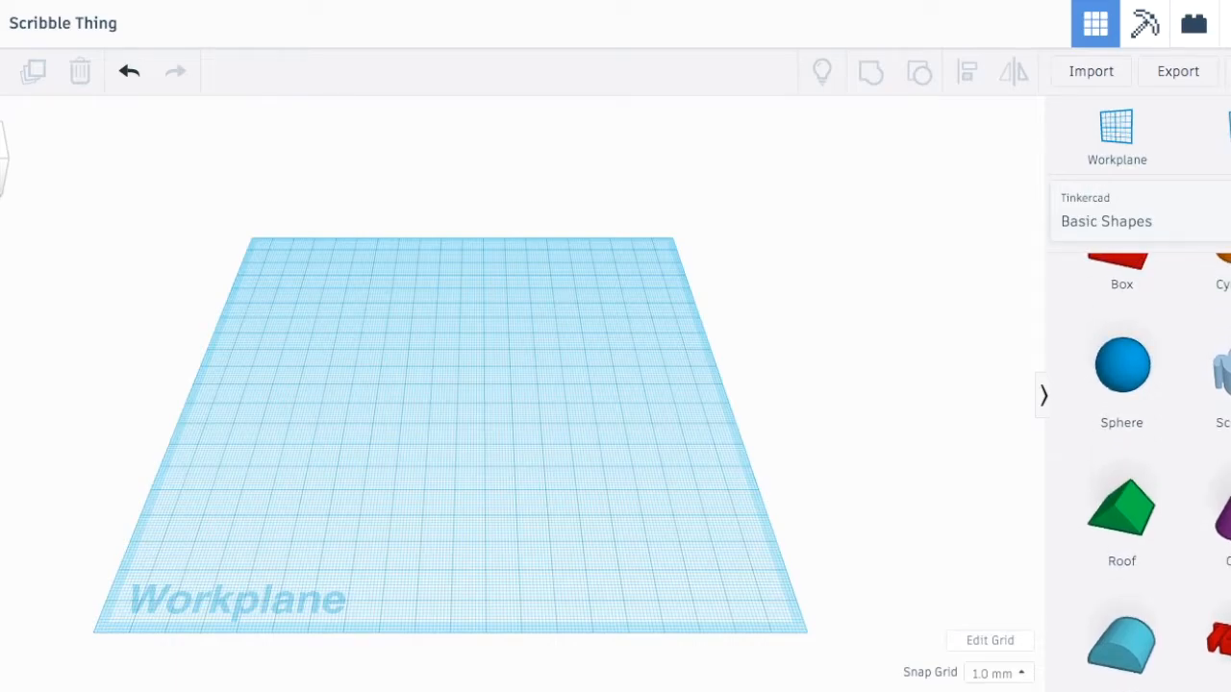
pyautogui.moveTo(1219, 379); pyautogui.dragTo(472, 418)
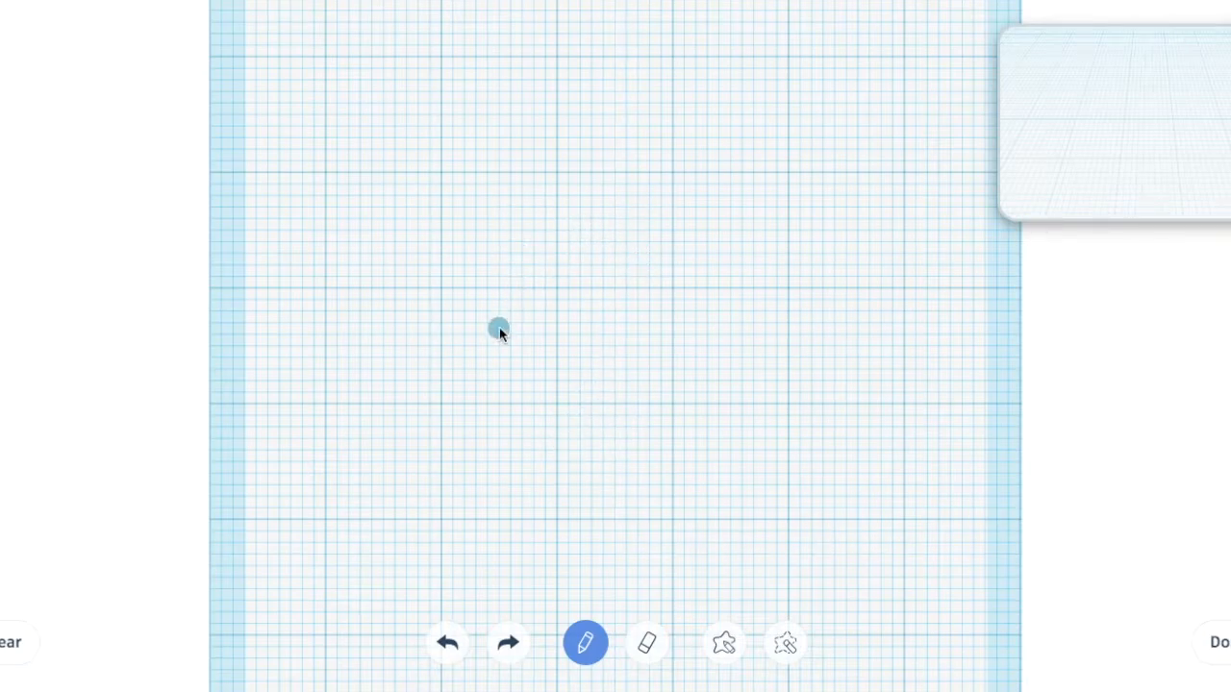
# - Draw a top hat silhouette with a long flat brim and a tall crown, and fill the crown in solid
pyautogui.moveTo(499, 329); pyautogui.dragTo(692, 330)
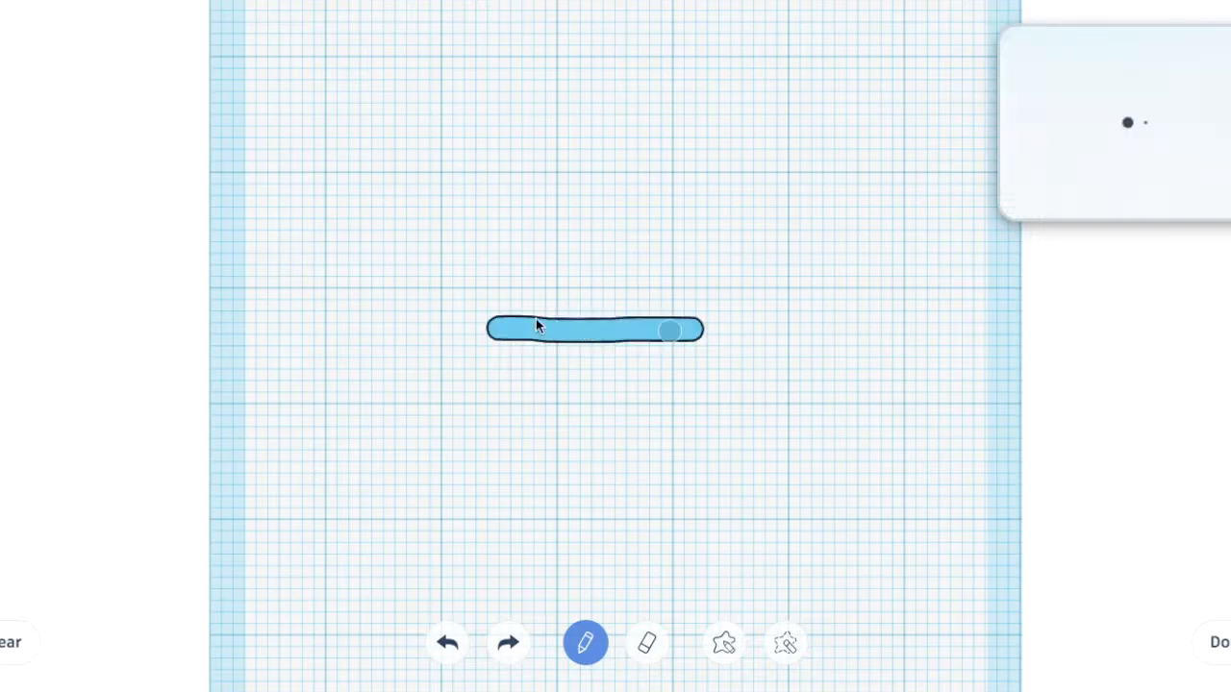
pyautogui.moveTo(538, 321)
pyautogui.mouseDown()
pyautogui.moveTo(545, 216)
pyautogui.moveTo(607, 217)
pyautogui.mouseUp()
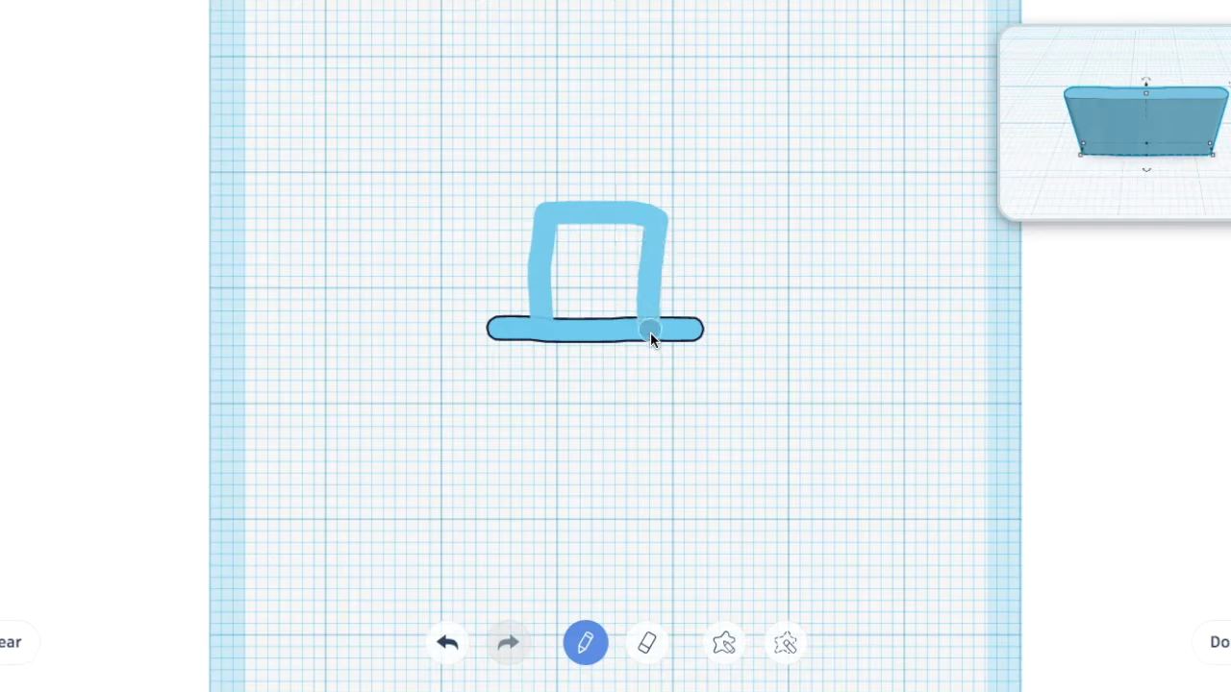
pyautogui.moveTo(642, 228); pyautogui.dragTo(580, 225)
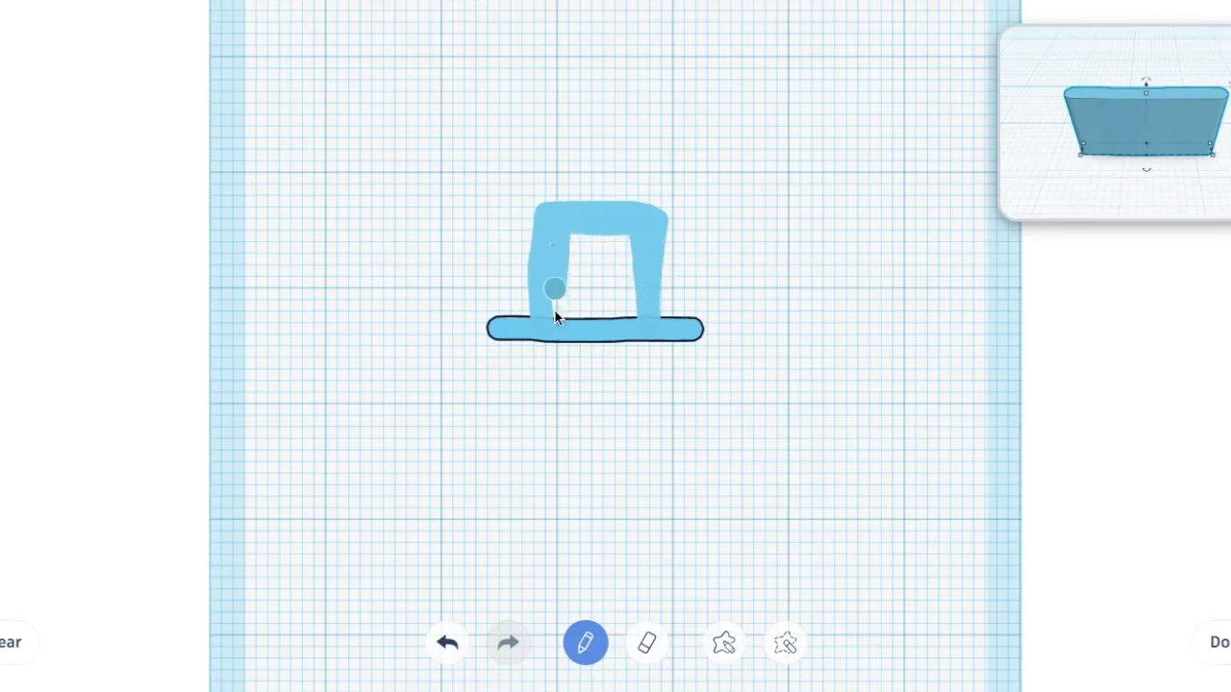
pyautogui.moveTo(556, 319); pyautogui.dragTo(582, 323)
pyautogui.moveTo(628, 240); pyautogui.dragTo(577, 233)
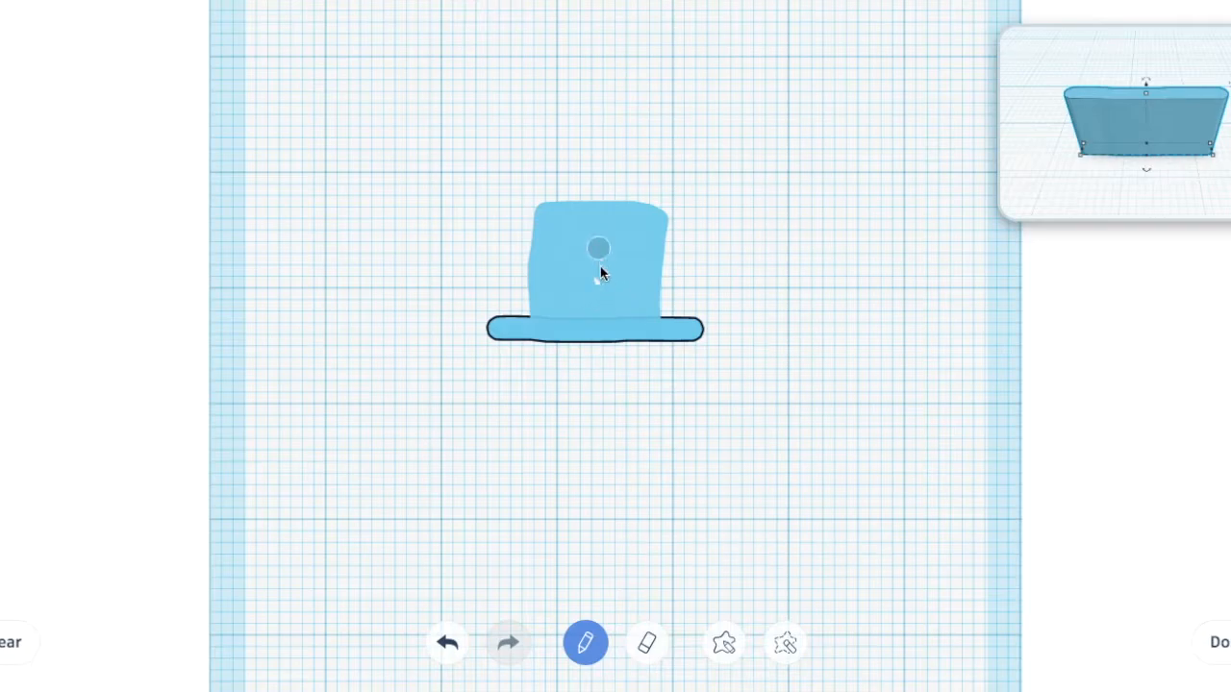
pyautogui.moveTo(587, 264); pyautogui.dragTo(582, 250)
pyautogui.moveTo(553, 173)
pyautogui.mouseDown()
pyautogui.moveTo(650, 182)
pyautogui.moveTo(658, 229)
pyautogui.moveTo(610, 198)
pyautogui.moveTo(563, 197)
pyautogui.moveTo(596, 194)
pyautogui.mouseUp()
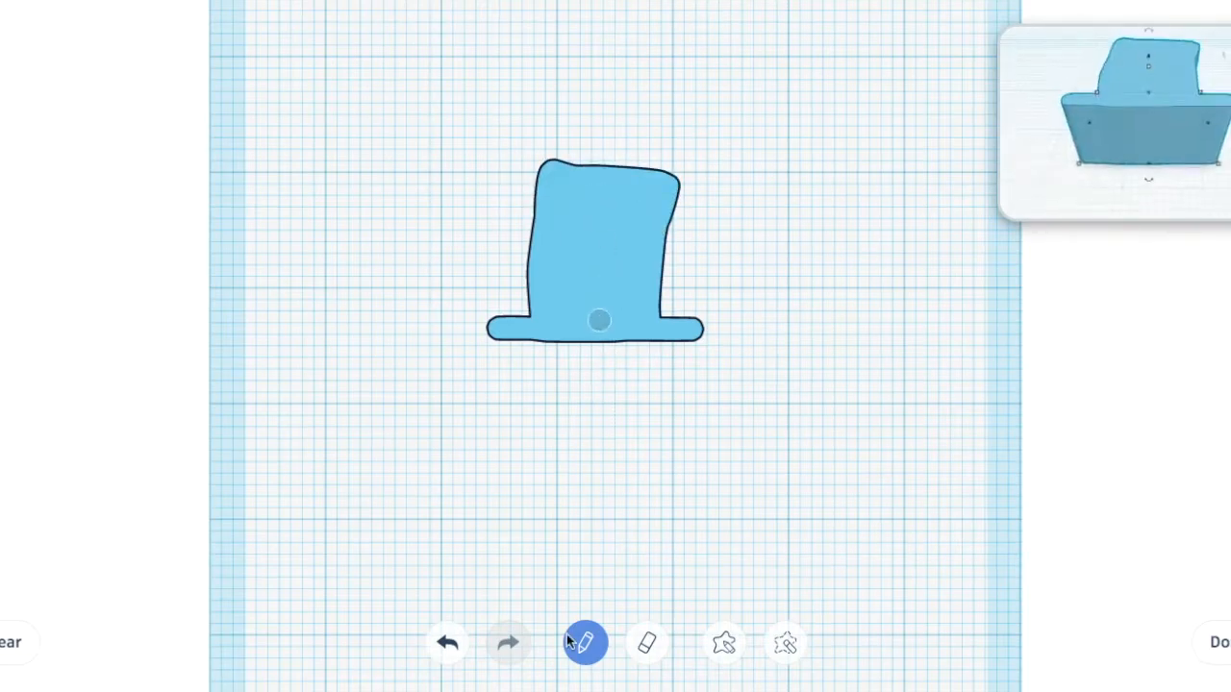
# - Erase the uneven upper part of the hat's crown to leave a flatter, straighter top edge
pyautogui.click(644, 646)
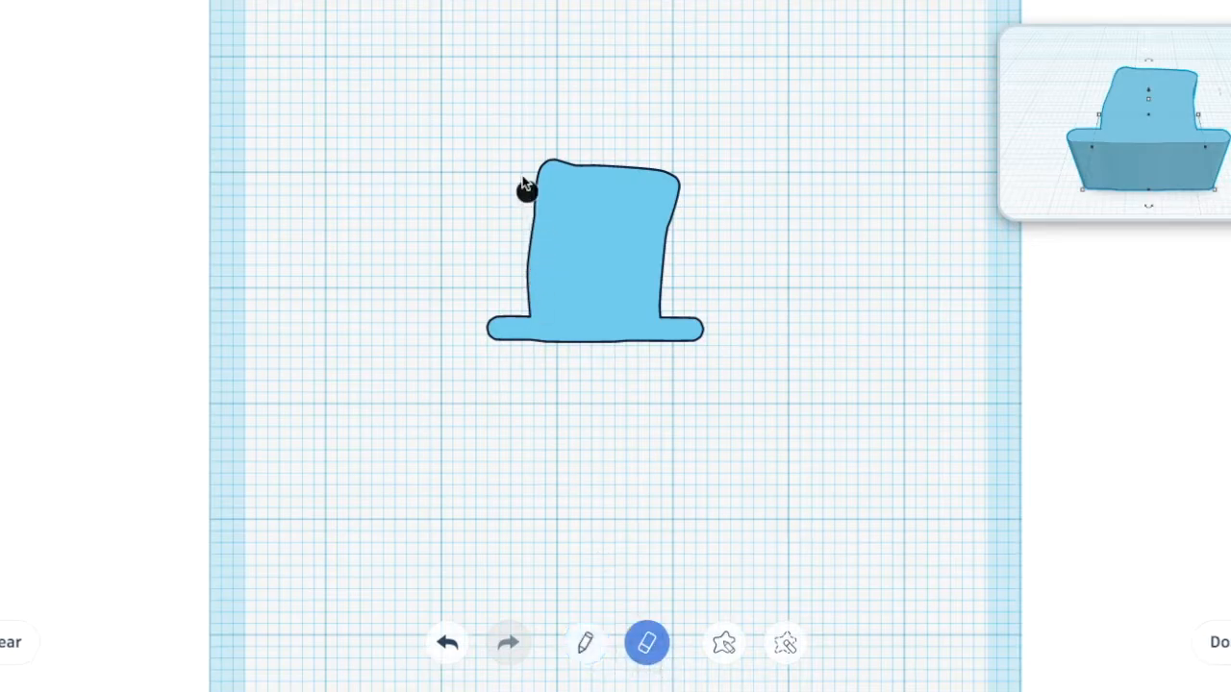
pyautogui.moveTo(527, 165); pyautogui.dragTo(598, 164)
pyautogui.moveTo(731, 175)
pyautogui.mouseDown()
pyautogui.moveTo(500, 176)
pyautogui.moveTo(697, 186)
pyautogui.mouseUp()
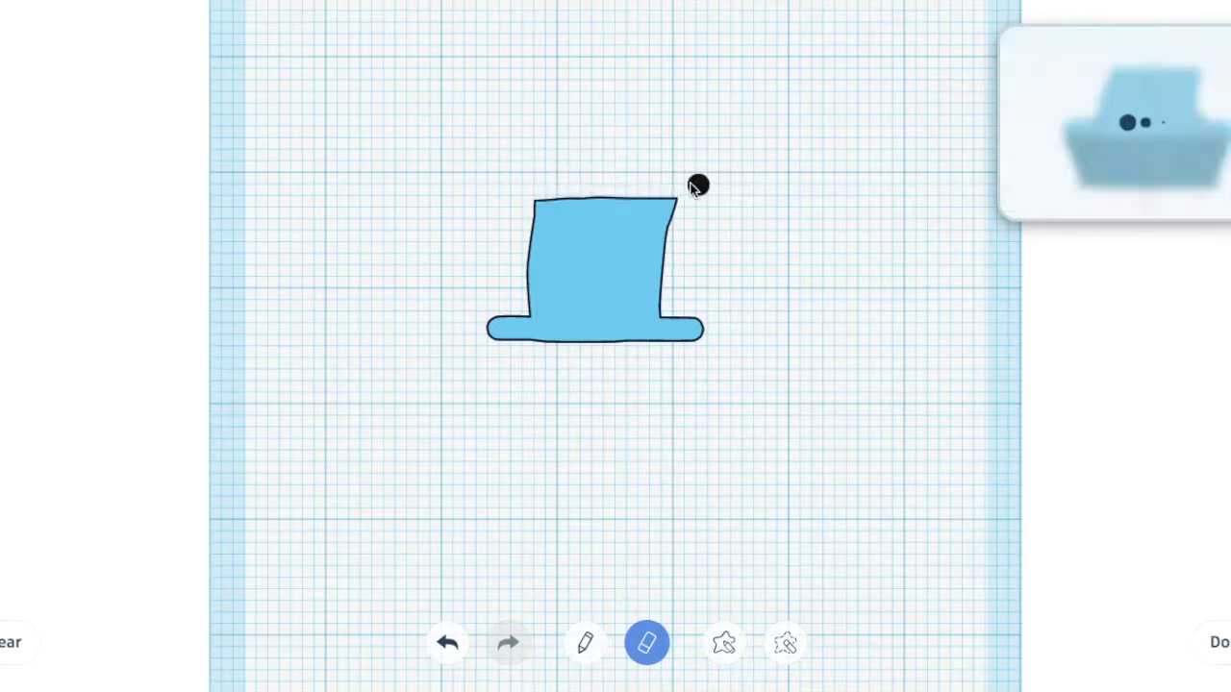
pyautogui.moveTo(514, 196); pyautogui.dragTo(685, 202)
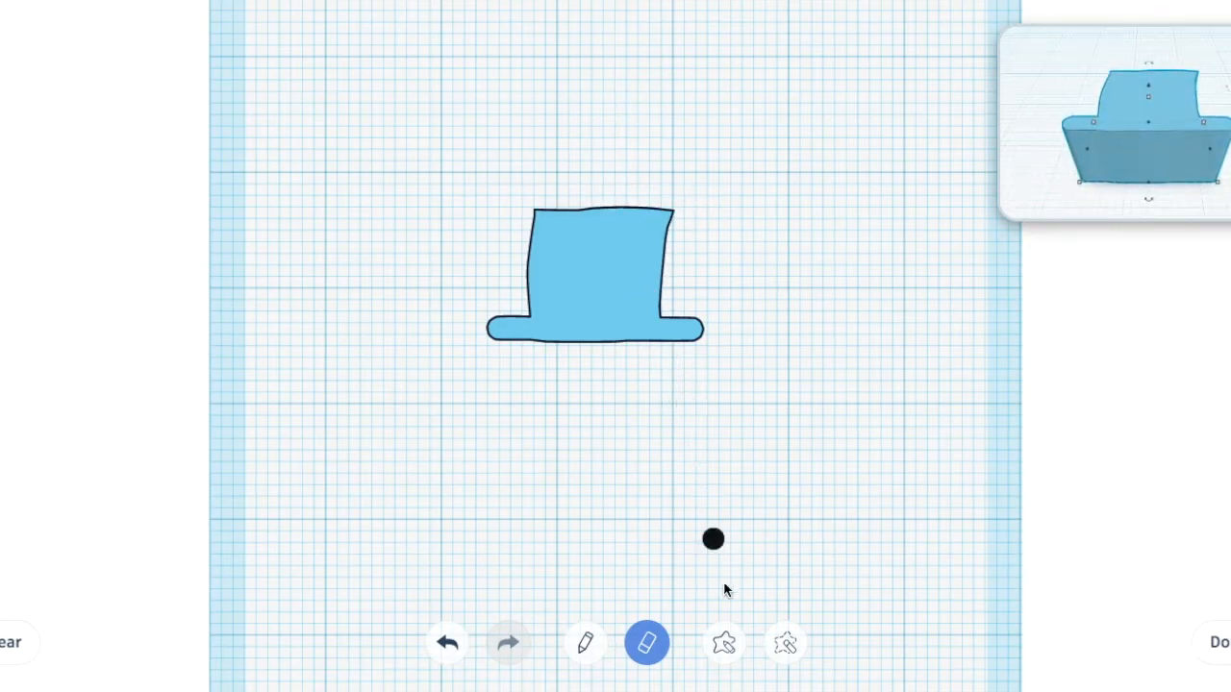
# - Draw a filled freeform blob above the hat and remove it with the freeform shape eraser
pyautogui.click(724, 646)
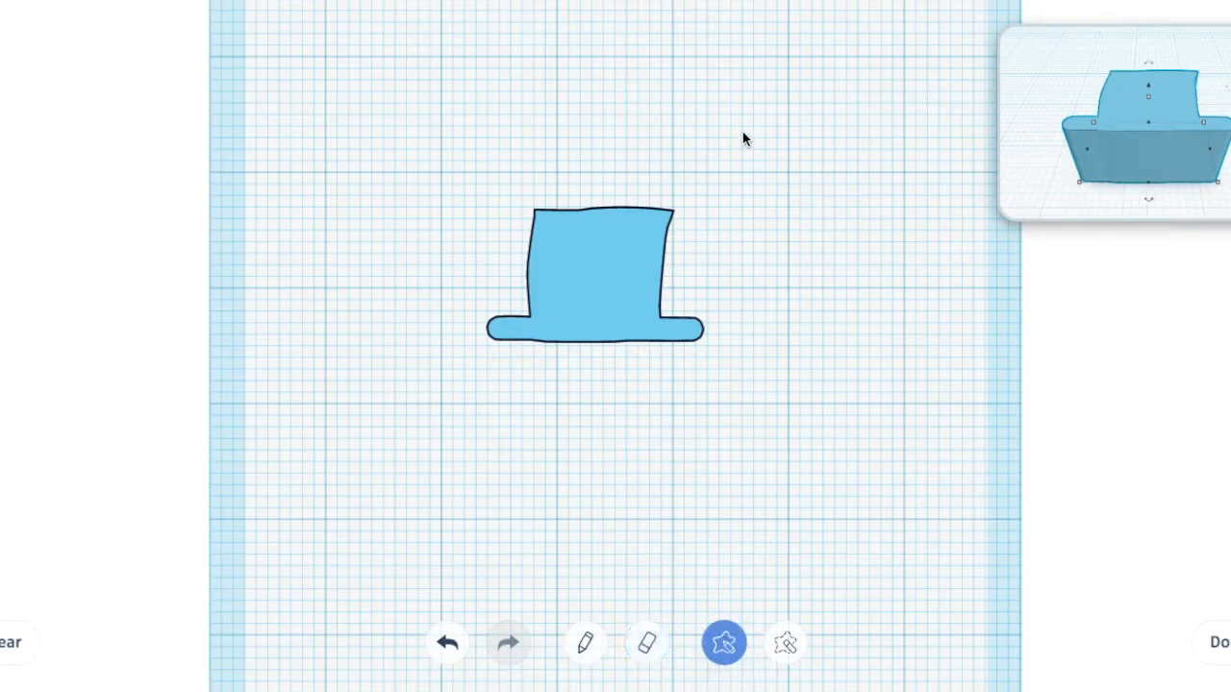
pyautogui.moveTo(660, 35)
pyautogui.mouseDown()
pyautogui.moveTo(651, 52)
pyautogui.moveTo(795, 186)
pyautogui.moveTo(864, 141)
pyautogui.moveTo(853, 75)
pyautogui.moveTo(921, 59)
pyautogui.moveTo(868, 33)
pyautogui.moveTo(709, 14)
pyautogui.moveTo(632, 17)
pyautogui.moveTo(558, 48)
pyautogui.moveTo(589, 68)
pyautogui.moveTo(666, 37)
pyautogui.mouseUp()
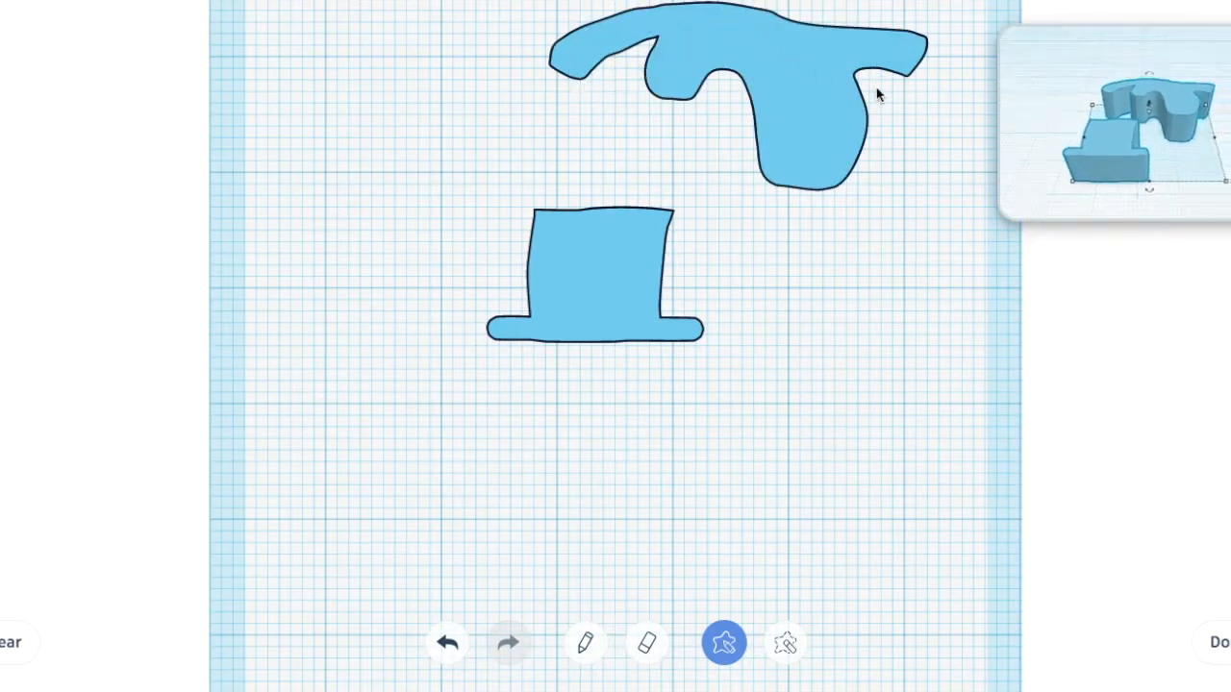
pyautogui.click(787, 646)
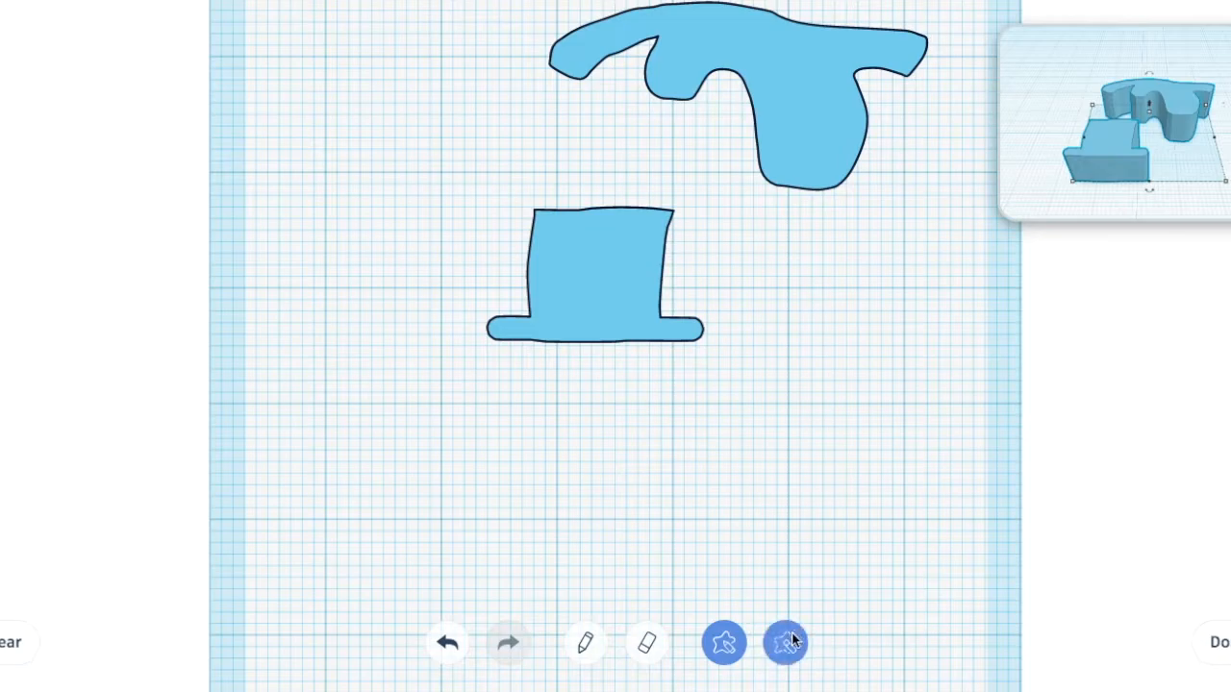
pyautogui.moveTo(542, 88)
pyautogui.mouseDown()
pyautogui.moveTo(766, 188)
pyautogui.moveTo(867, 197)
pyautogui.moveTo(944, 124)
pyautogui.moveTo(957, 21)
pyautogui.moveTo(511, 14)
pyautogui.mouseUp()
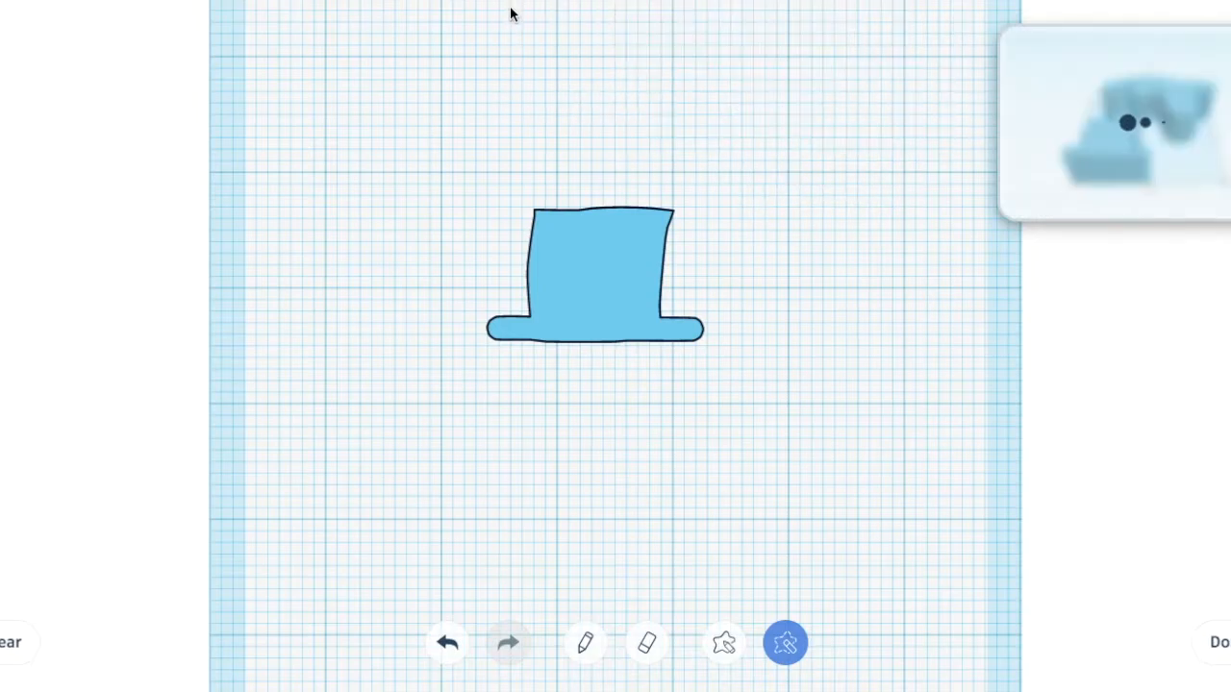
pyautogui.click(448, 651)
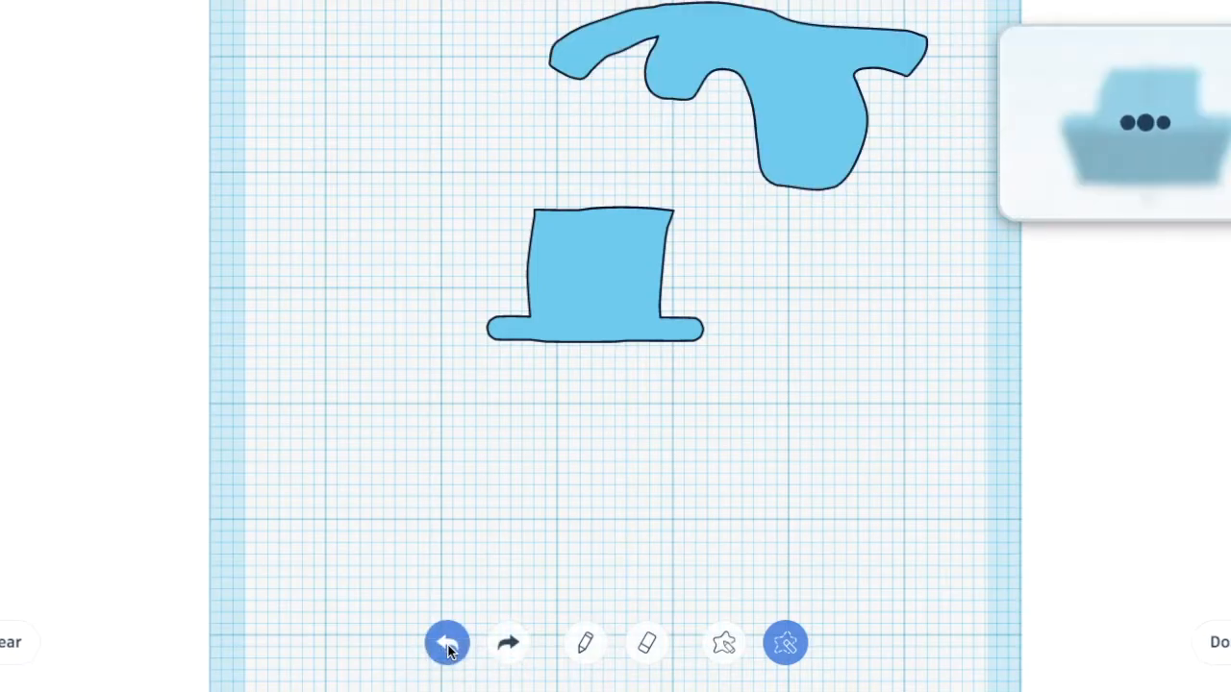
pyautogui.click(510, 654)
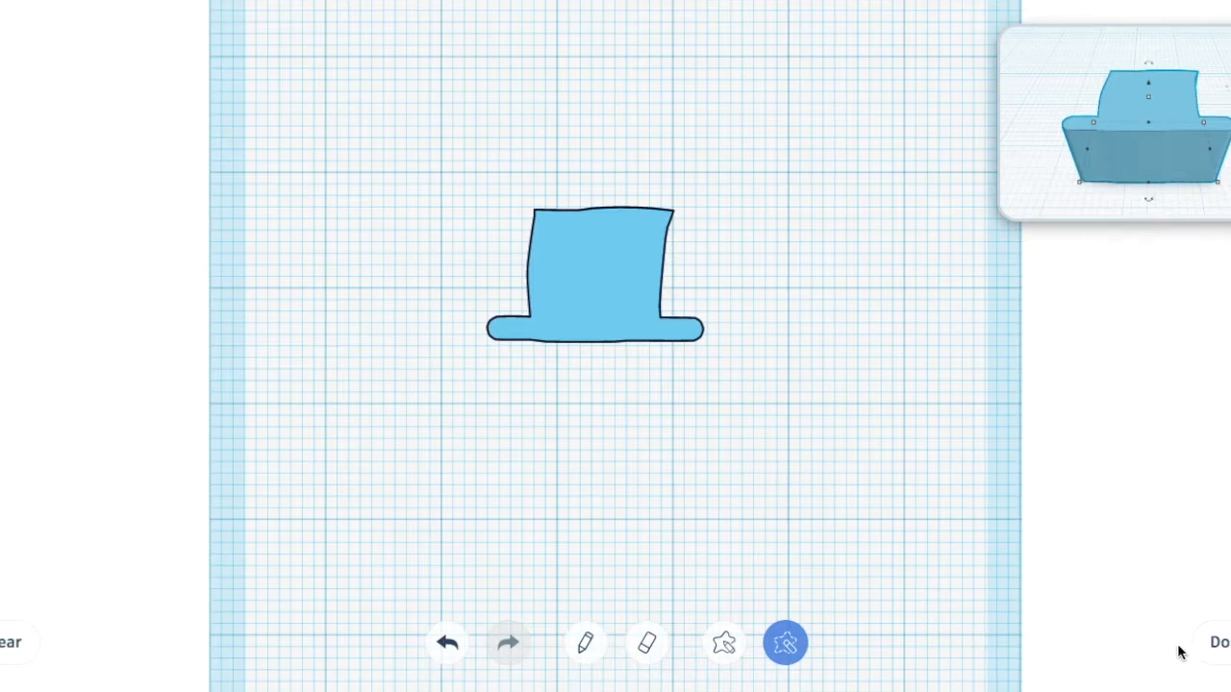
# - Finish the hat scribble and place it on the workplane as a solid shape
pyautogui.click(1217, 643)
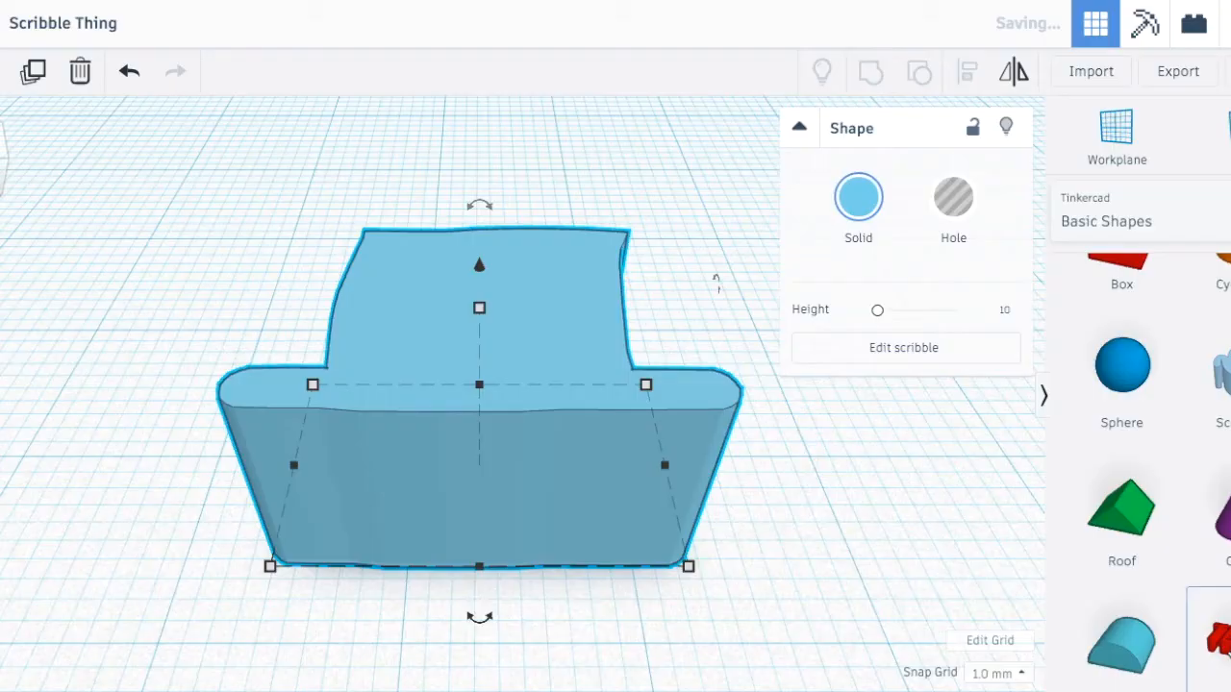
pyautogui.moveTo(816, 489)
pyautogui.mouseDown(button='right')
pyautogui.moveTo(626, 568)
pyautogui.moveTo(538, 443)
pyautogui.moveTo(663, 517)
pyautogui.moveTo(865, 477)
pyautogui.moveTo(734, 503)
pyautogui.moveTo(822, 472)
pyautogui.moveTo(654, 483)
pyautogui.mouseUp(button='right')
pyautogui.moveTo(695, 567)
pyautogui.mouseDown()
pyautogui.moveTo(721, 601)
pyautogui.moveTo(674, 623)
pyautogui.moveTo(621, 582)
pyautogui.moveTo(634, 551)
pyautogui.moveTo(679, 561)
pyautogui.moveTo(685, 578)
pyautogui.mouseUp()
pyautogui.moveTo(478, 584); pyautogui.dragTo(477, 563)
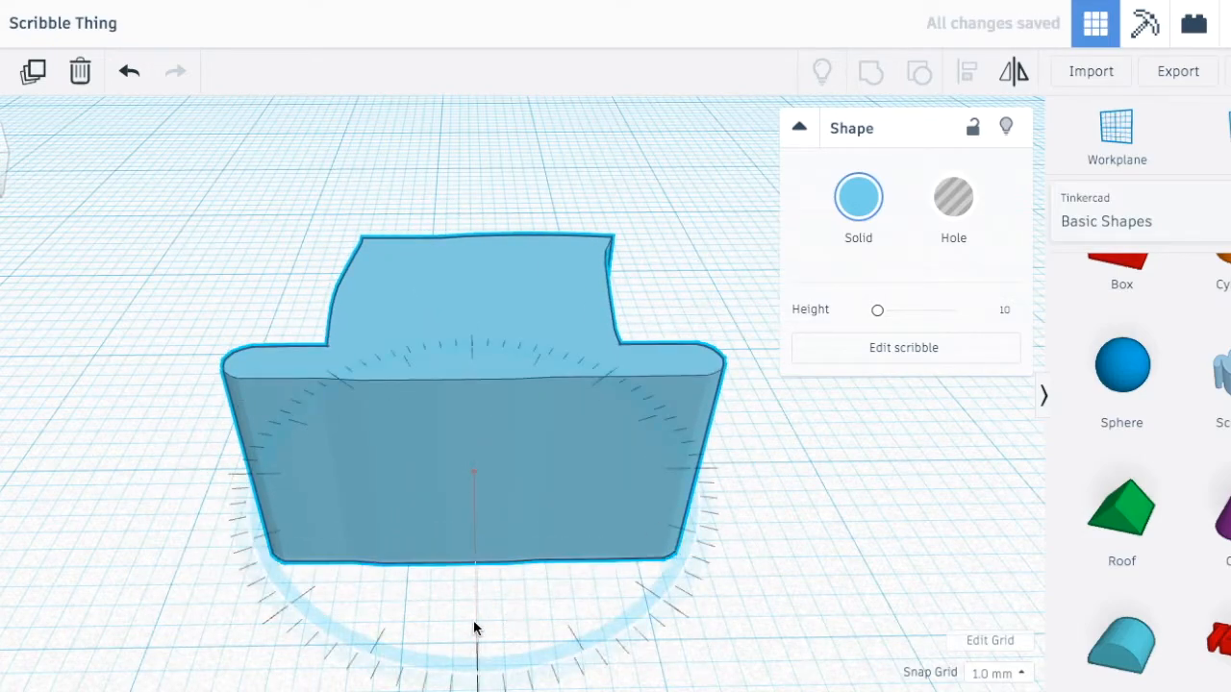
pyautogui.click(473, 627)
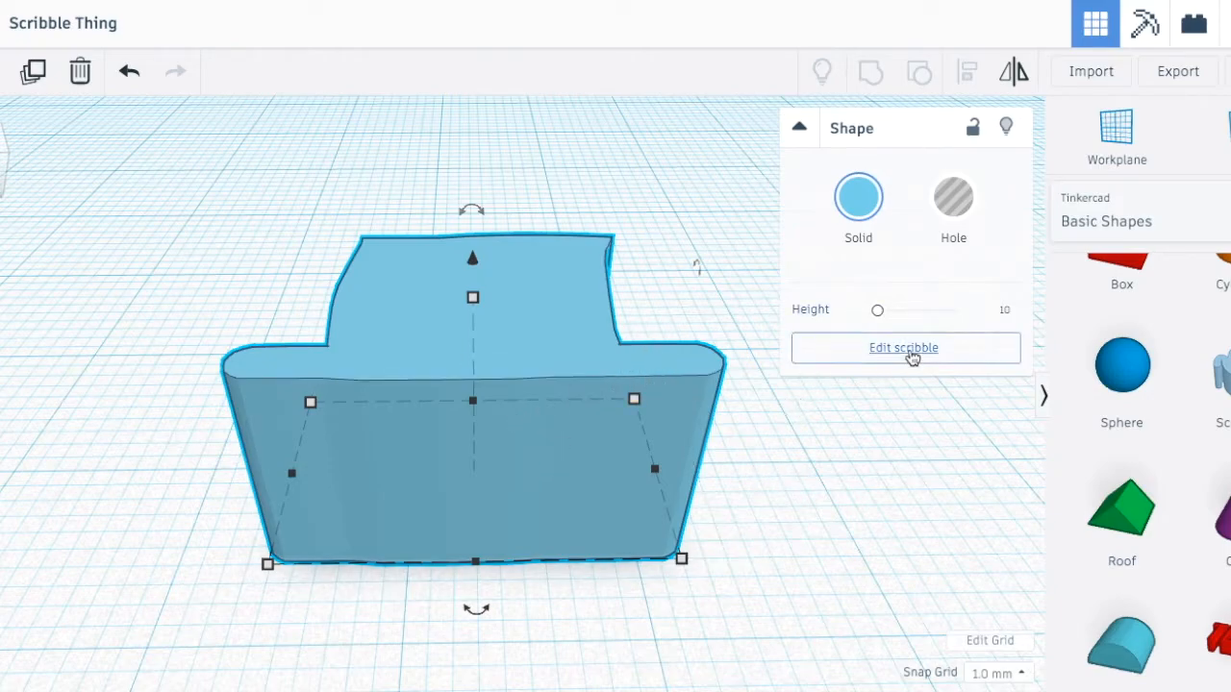
# - Reopen the hat's scribble for editing and return to the workplane without altering it
pyautogui.click(904, 349)
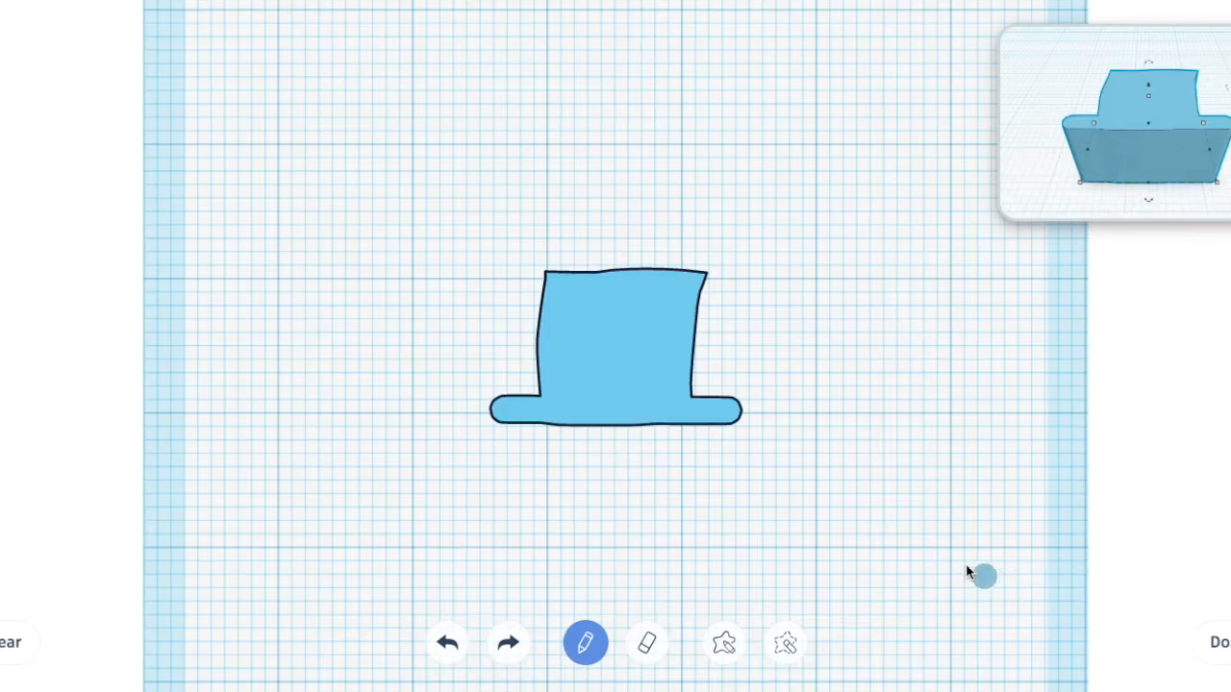
pyautogui.click(1213, 644)
pyautogui.moveTo(884, 552)
pyautogui.mouseDown(button='right')
pyautogui.moveTo(667, 591)
pyautogui.moveTo(590, 563)
pyautogui.moveTo(499, 326)
pyautogui.mouseUp(button='right')
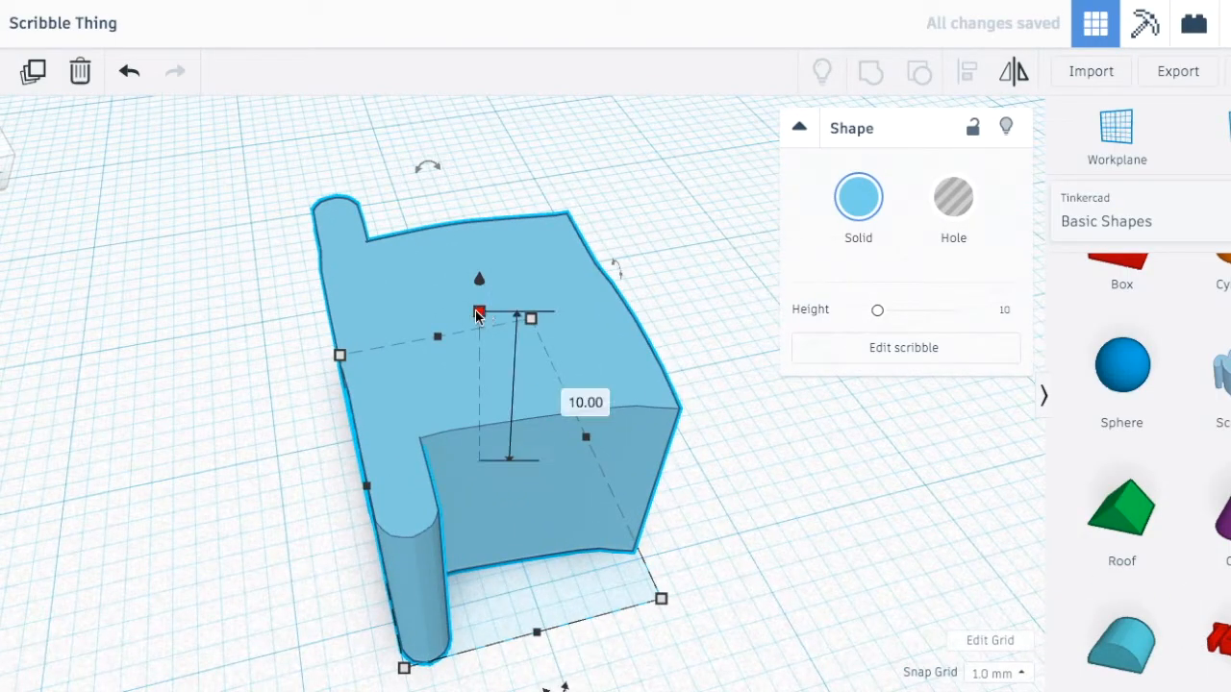
pyautogui.moveTo(477, 311)
pyautogui.mouseDown()
pyautogui.moveTo(473, 382)
pyautogui.moveTo(476, 319)
pyautogui.mouseUp()
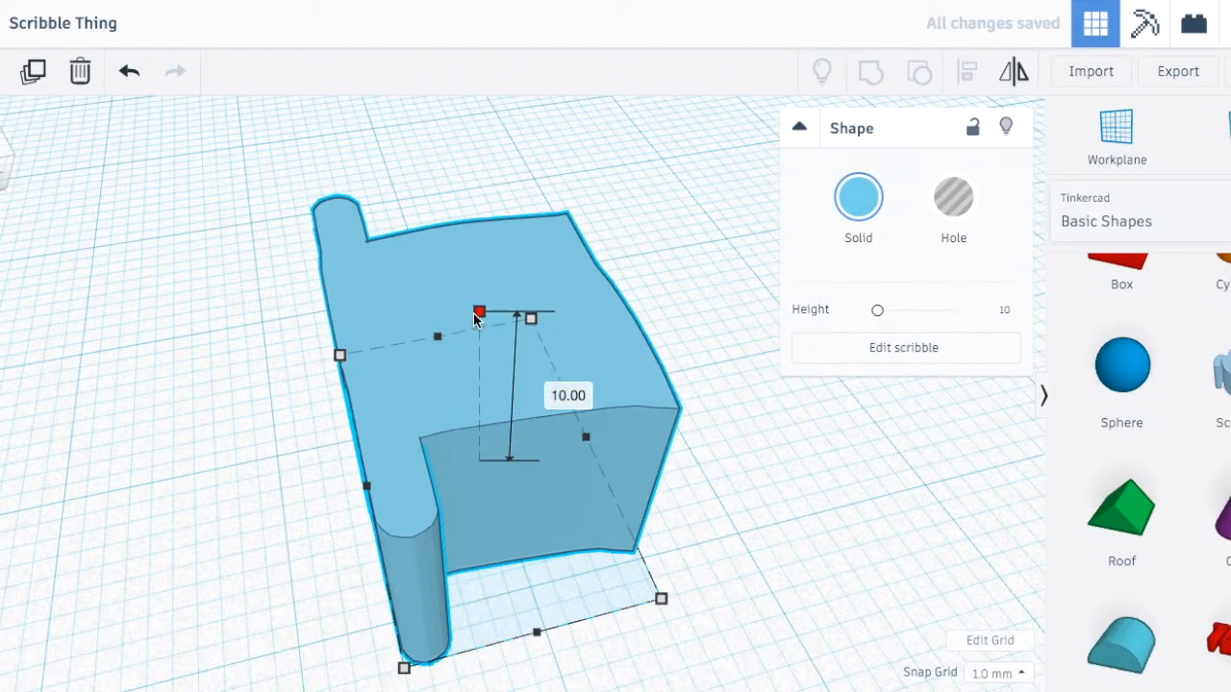
# - Move the hat about 9 mm left and 9 mm back on the workplane, and deselect it
pyautogui.moveTo(708, 615)
pyautogui.mouseDown(button='right')
pyautogui.moveTo(998, 514)
pyautogui.moveTo(996, 621)
pyautogui.moveTo(696, 512)
pyautogui.mouseUp(button='right')
pyautogui.moveTo(568, 429); pyautogui.dragTo(358, 252)
pyautogui.scroll(5, 815, 477)
pyautogui.scroll(-10, 814, 471)
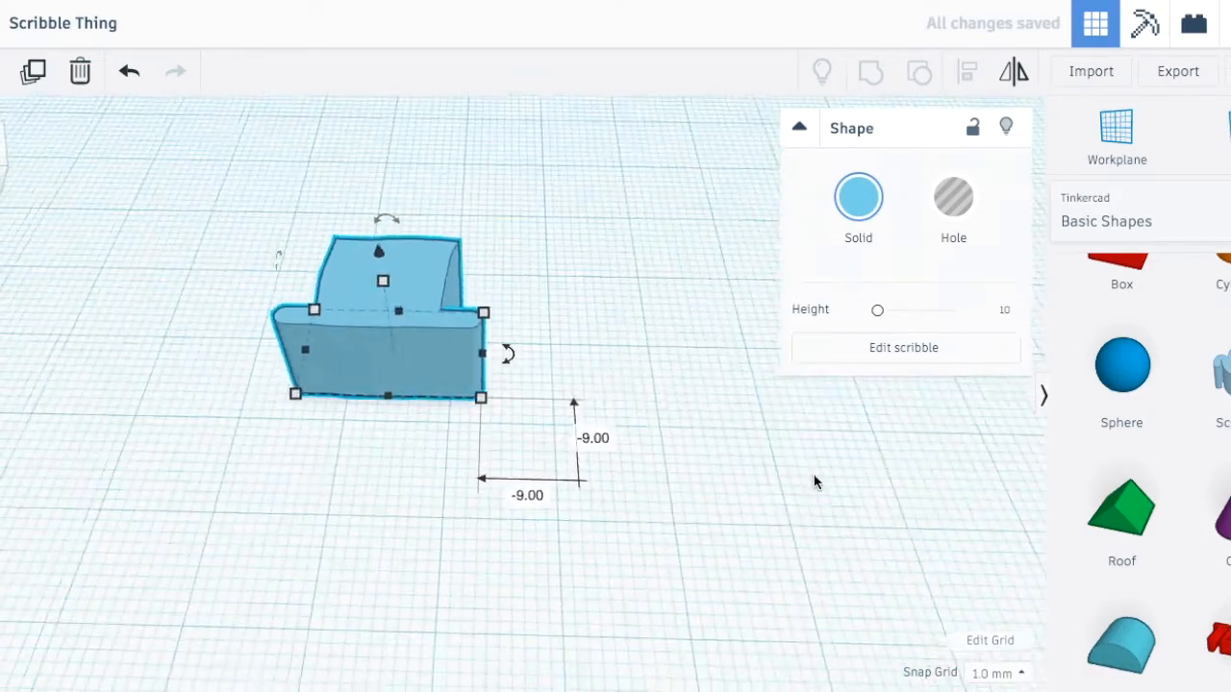
pyautogui.scroll(-3, 675, 525)
pyautogui.moveTo(677, 525); pyautogui.dragTo(682, 574, button='right')
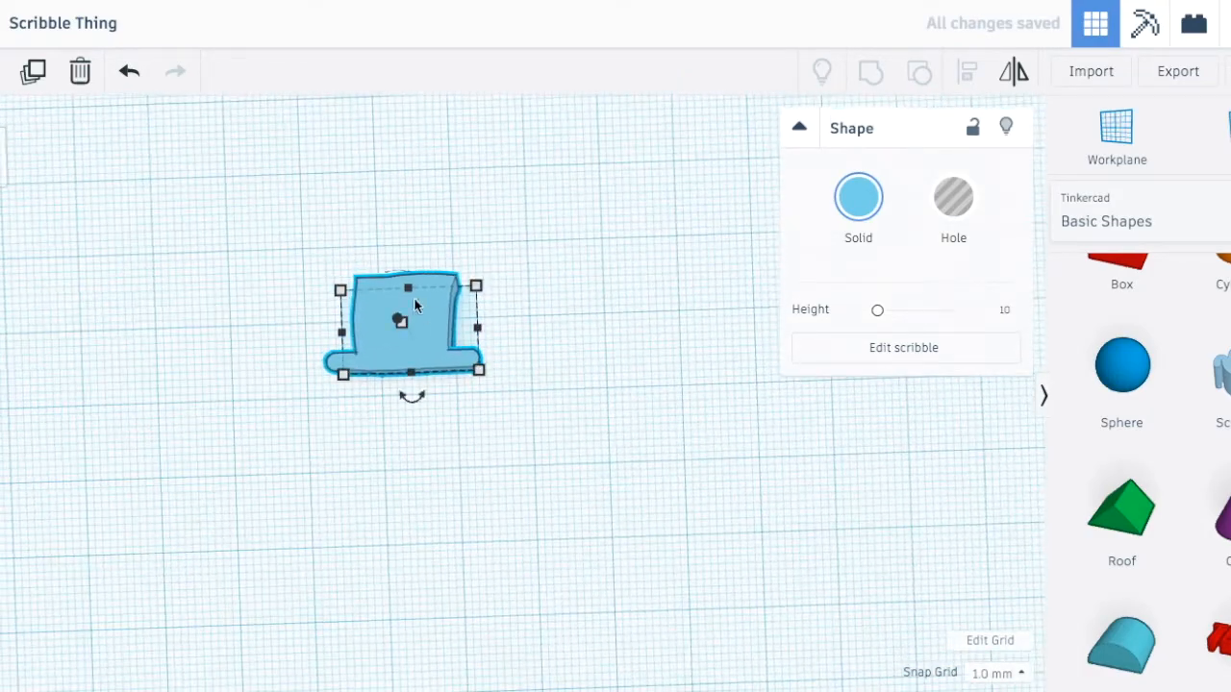
pyautogui.click(561, 418)
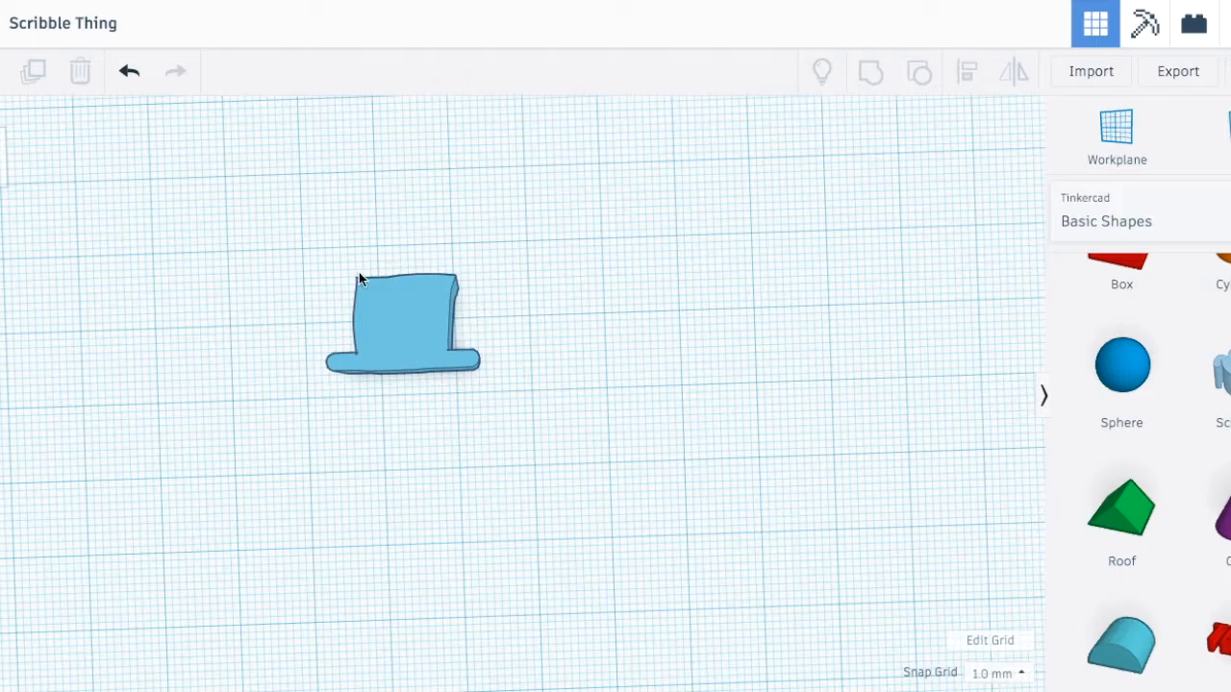
# - Add a second Scribble shape beside the hat and draw a zigzag with three downward points
pyautogui.moveTo(1214, 375)
pyautogui.mouseDown()
pyautogui.moveTo(578, 486)
pyautogui.moveTo(580, 456)
pyautogui.mouseUp()
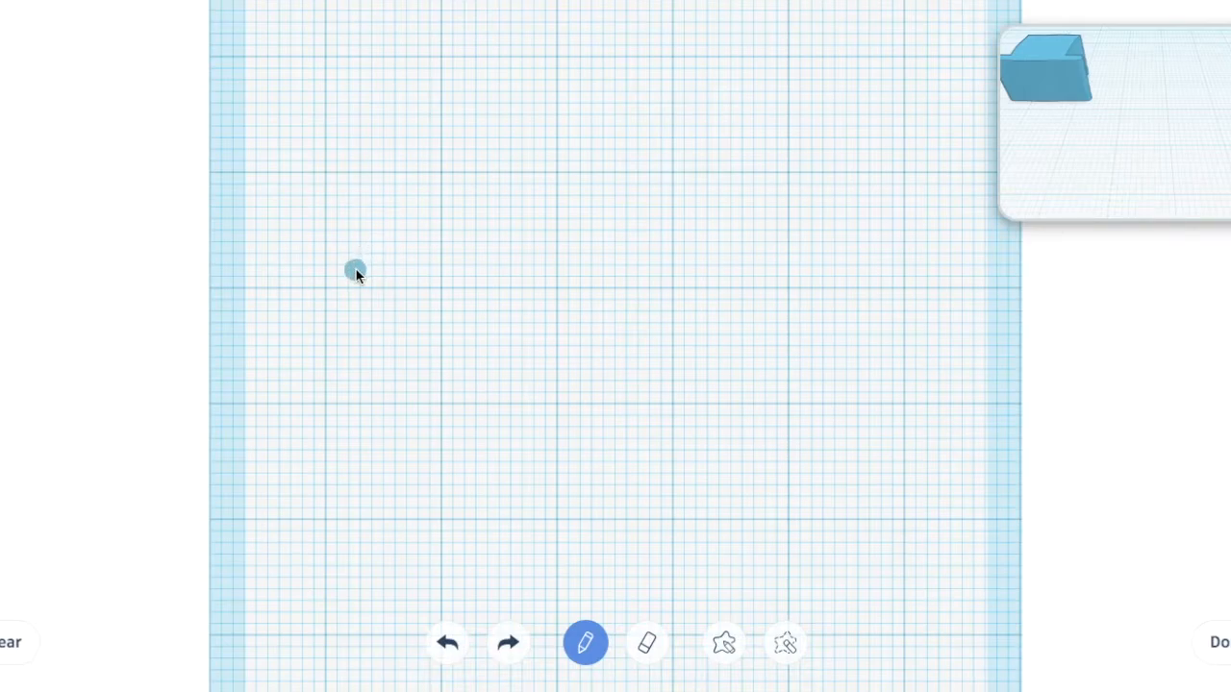
pyautogui.moveTo(355, 269)
pyautogui.mouseDown()
pyautogui.moveTo(375, 338)
pyautogui.moveTo(410, 269)
pyautogui.mouseUp()
pyautogui.moveTo(454, 360); pyautogui.dragTo(487, 286)
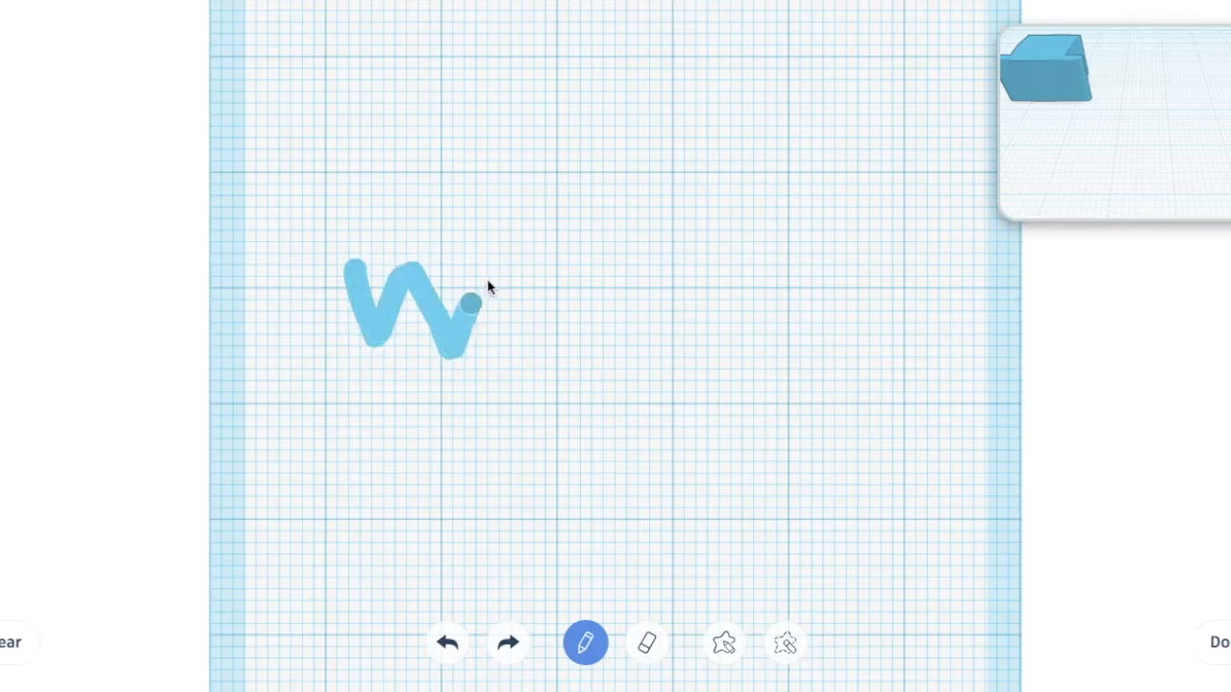
pyautogui.moveTo(551, 316); pyautogui.dragTo(570, 280)
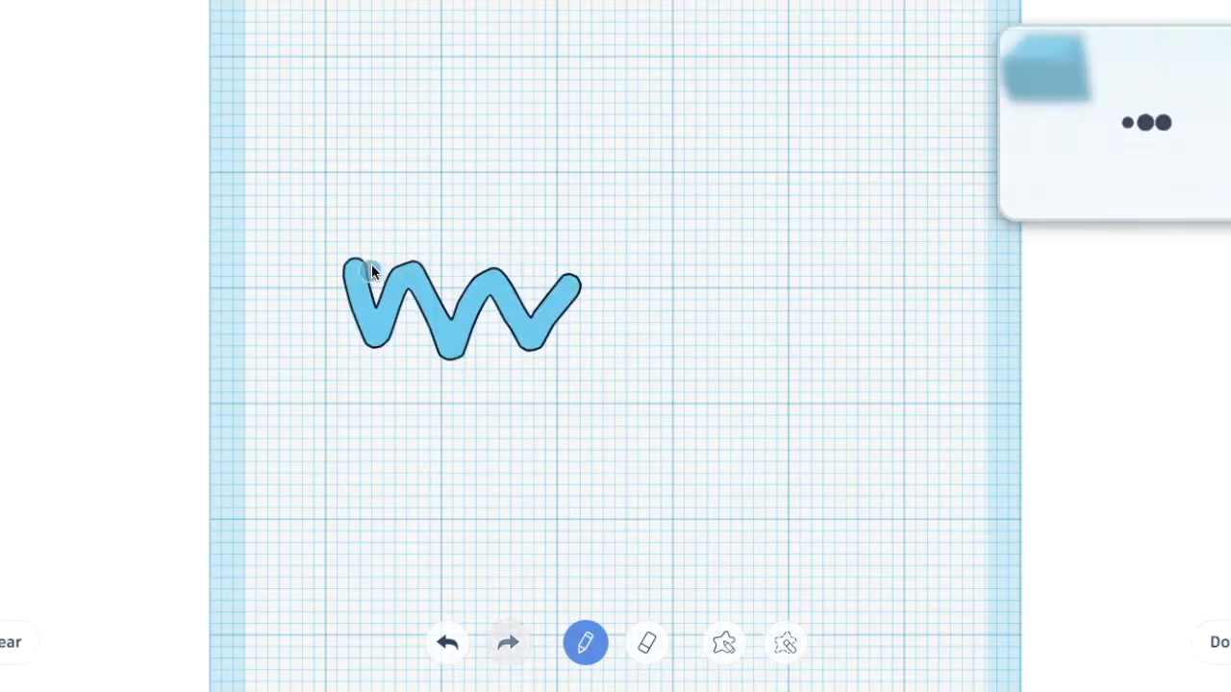
# - Fill the gaps above the zigzag to form one solid band with a curved upper edge
pyautogui.moveTo(371, 260)
pyautogui.mouseDown()
pyautogui.moveTo(381, 308)
pyautogui.moveTo(380, 261)
pyautogui.moveTo(526, 308)
pyautogui.mouseUp()
pyautogui.moveTo(443, 261); pyautogui.dragTo(359, 256)
pyautogui.moveTo(566, 281); pyautogui.dragTo(572, 276)
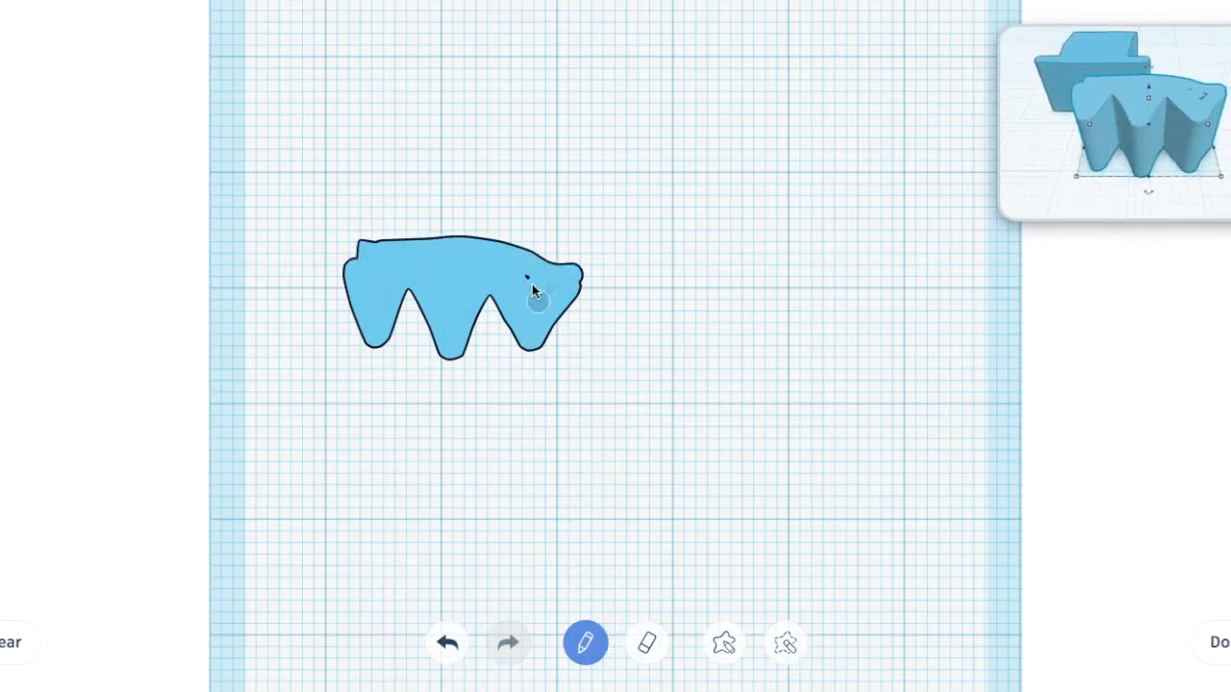
# - Erase along the edges of the three downward tips to sharpen them into points
pyautogui.click(649, 644)
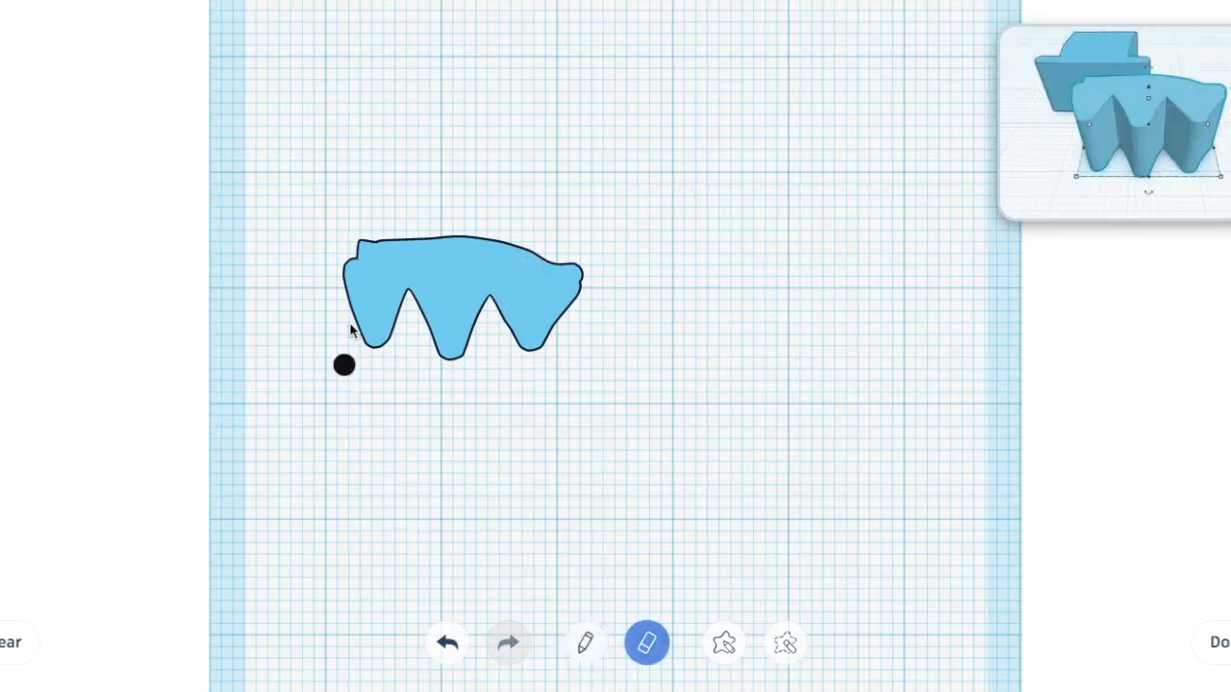
pyautogui.moveTo(338, 298)
pyautogui.mouseDown()
pyautogui.moveTo(367, 374)
pyautogui.moveTo(381, 362)
pyautogui.mouseUp()
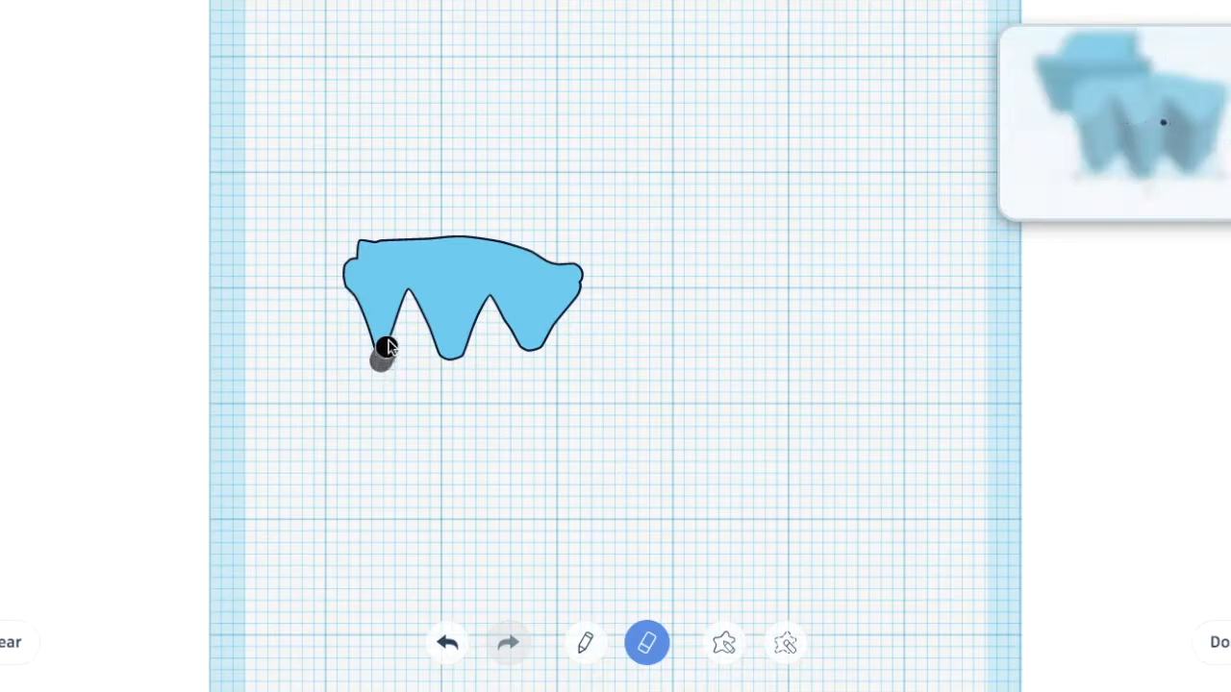
pyautogui.moveTo(406, 317); pyautogui.dragTo(407, 315)
pyautogui.moveTo(411, 323)
pyautogui.mouseDown()
pyautogui.moveTo(440, 362)
pyautogui.moveTo(414, 326)
pyautogui.mouseUp()
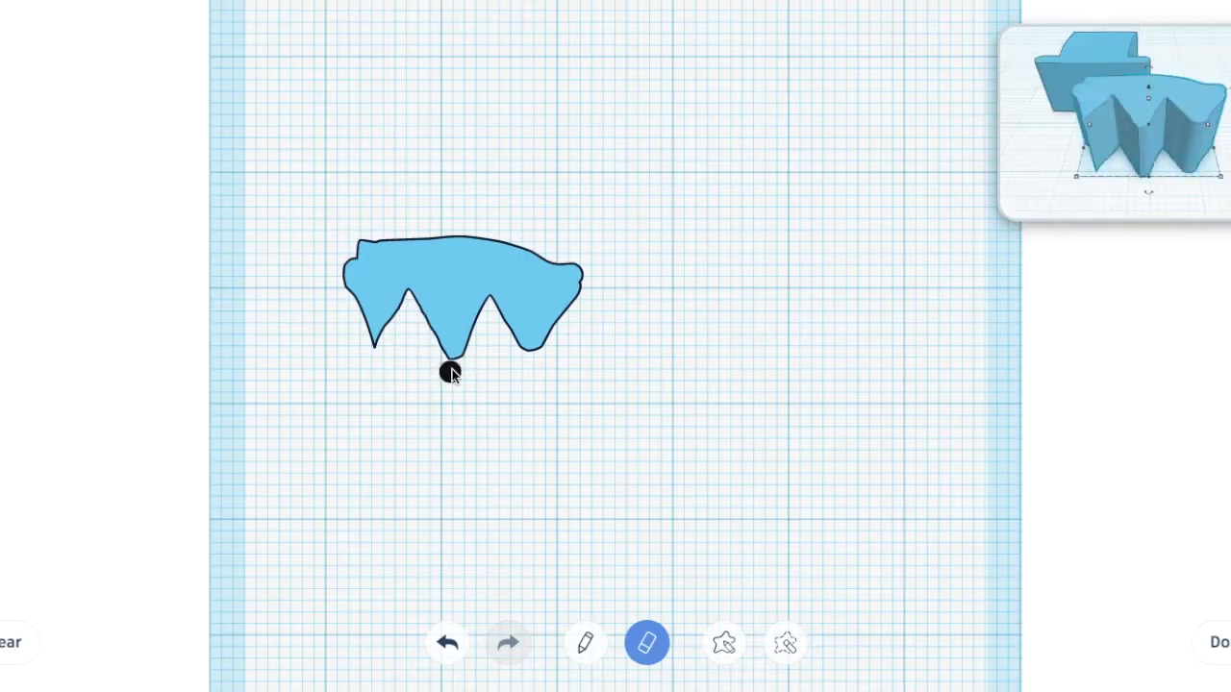
pyautogui.moveTo(469, 356)
pyautogui.mouseDown()
pyautogui.moveTo(493, 302)
pyautogui.moveTo(525, 369)
pyautogui.moveTo(586, 308)
pyautogui.mouseUp()
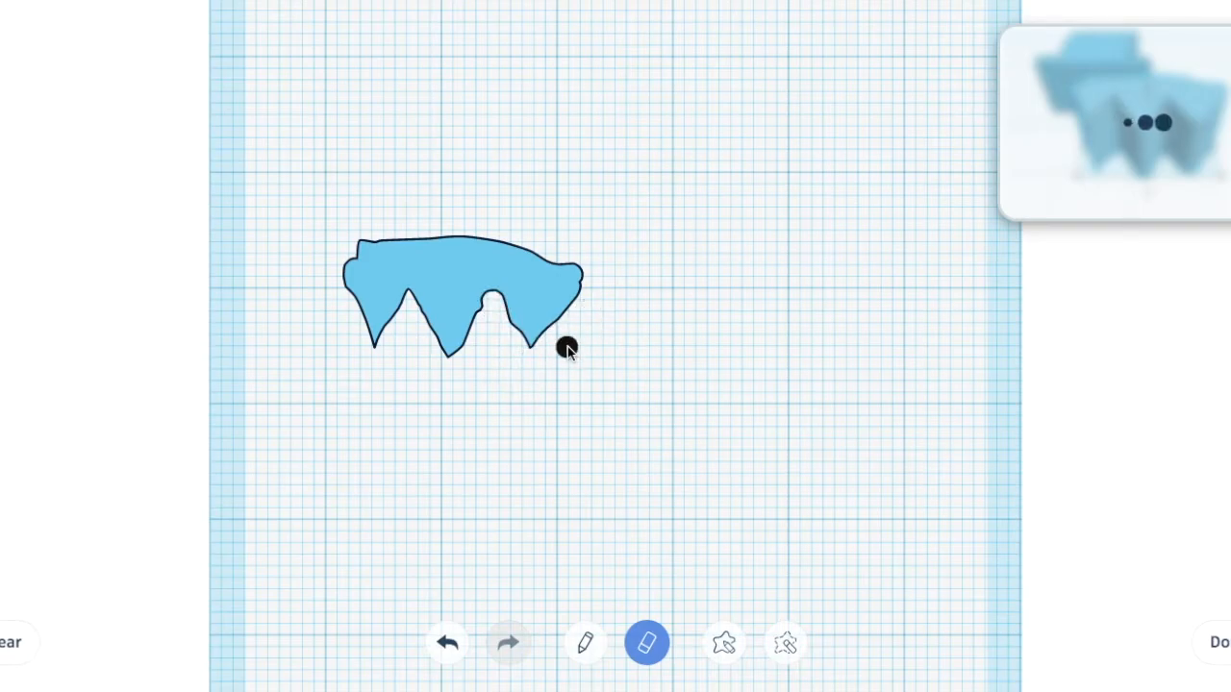
# - Fill the notch between the second and third teeth, and draw a curved head and long back sloping down to the workplane's front corner
pyautogui.click(584, 643)
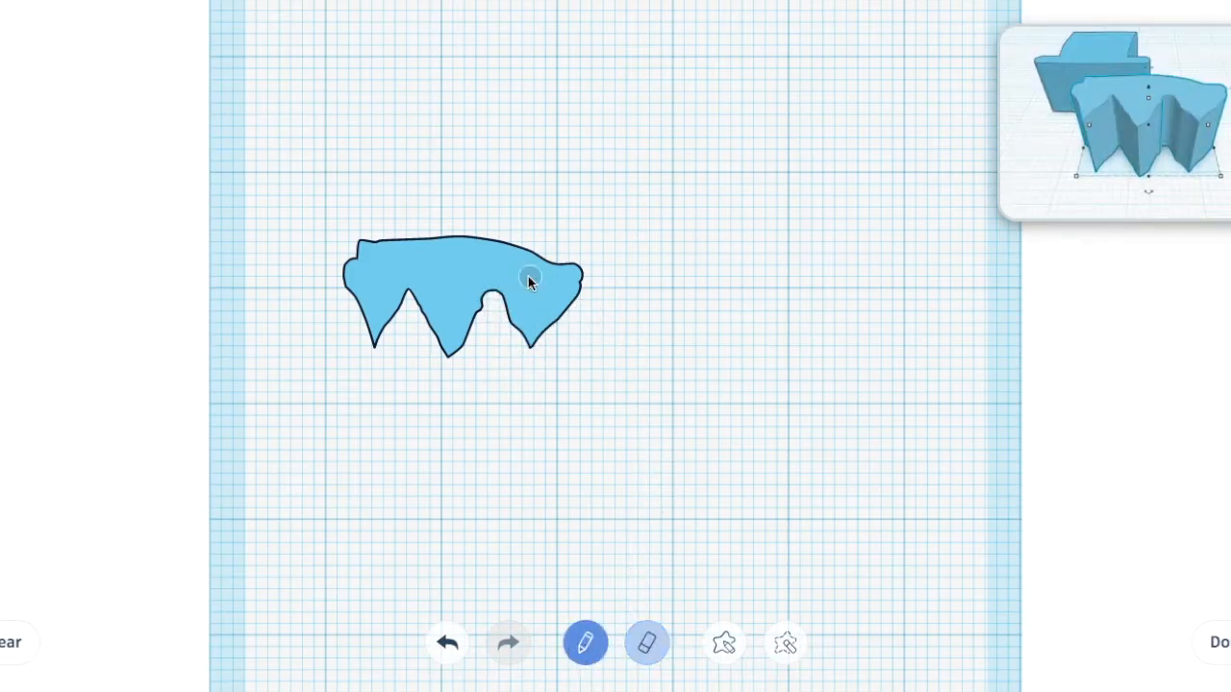
pyautogui.moveTo(491, 286); pyautogui.dragTo(549, 285)
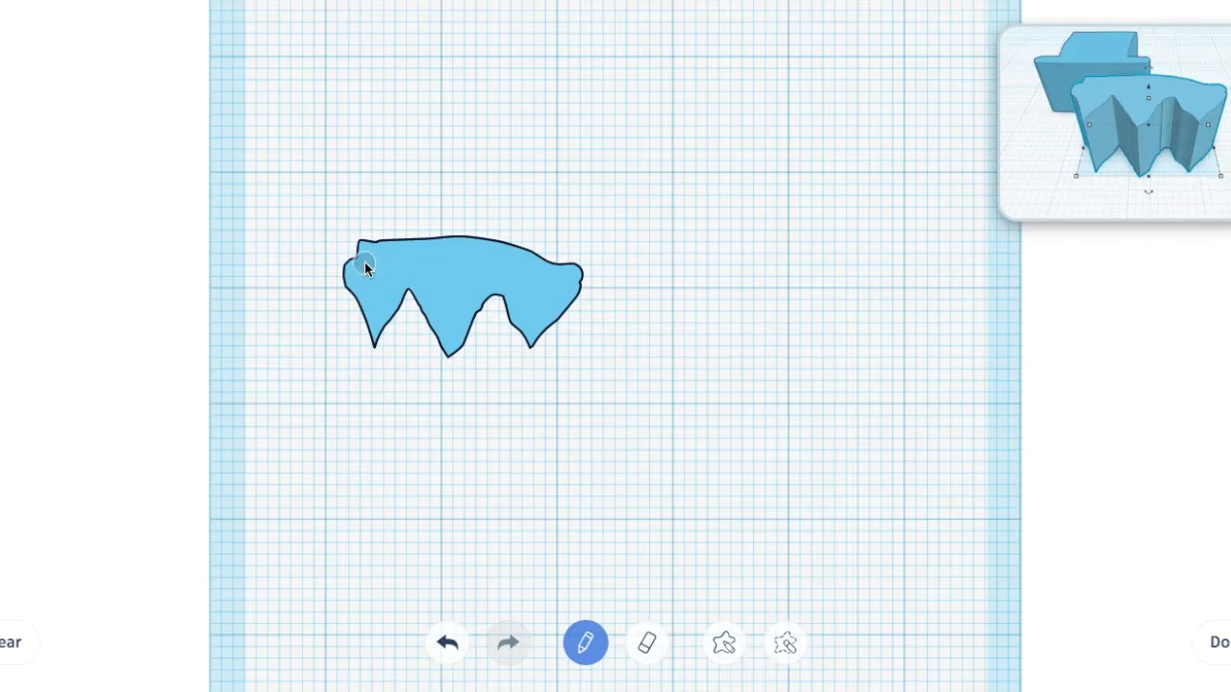
pyautogui.scroll(2, 411, 256)
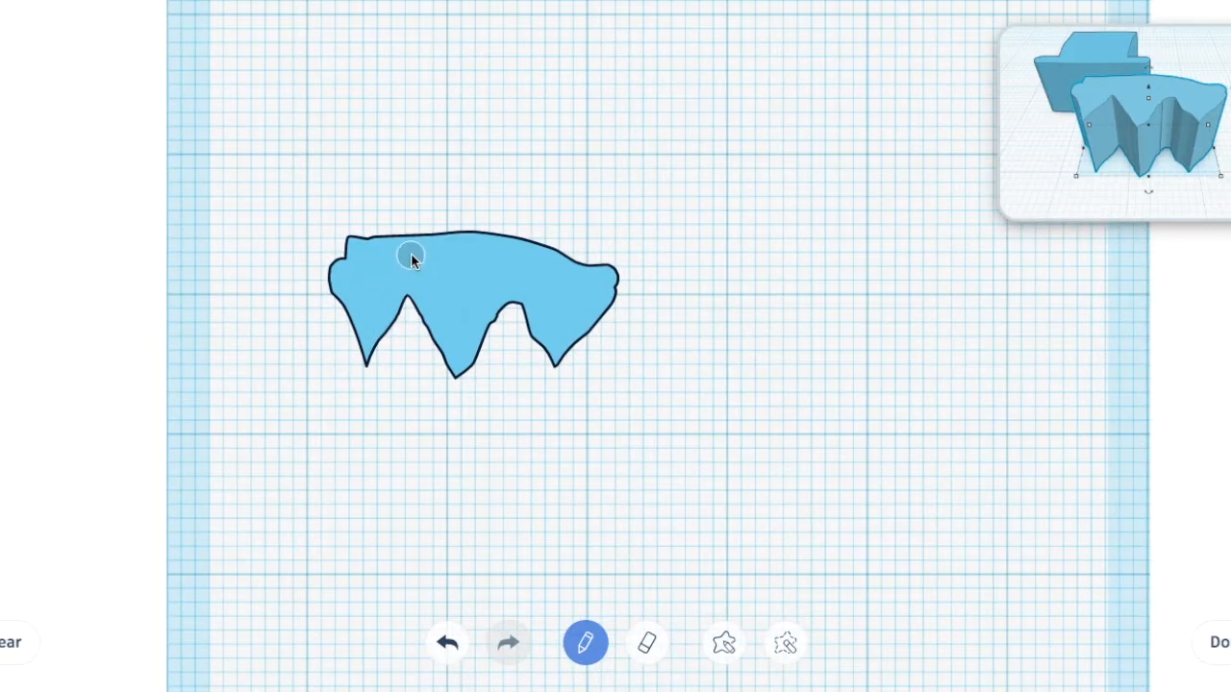
pyautogui.scroll(-4, 410, 255)
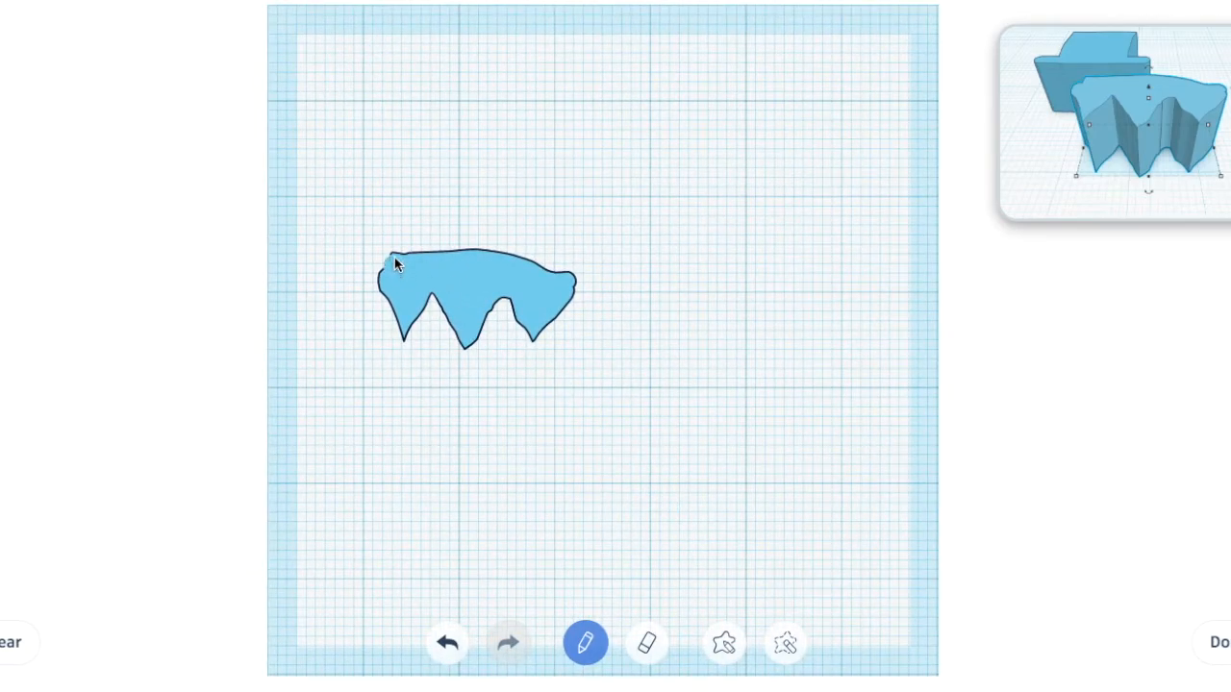
pyautogui.moveTo(416, 179)
pyautogui.mouseDown()
pyautogui.moveTo(455, 135)
pyautogui.moveTo(610, 134)
pyautogui.mouseUp()
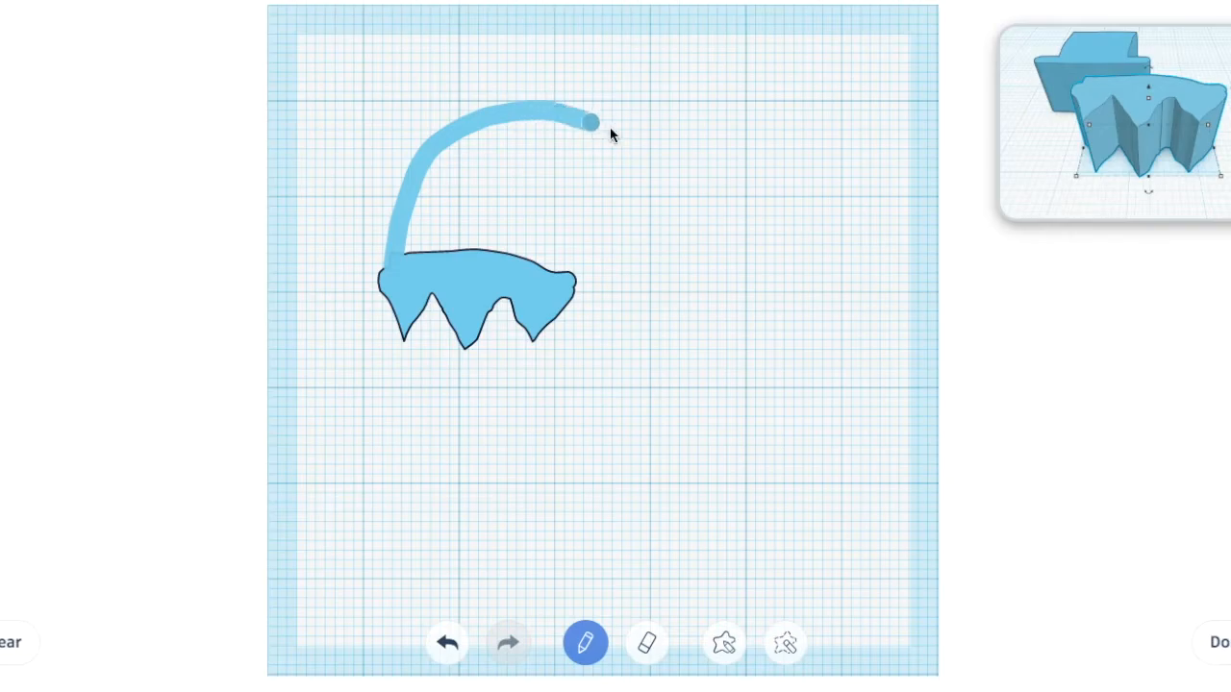
pyautogui.moveTo(746, 329); pyautogui.dragTo(787, 456)
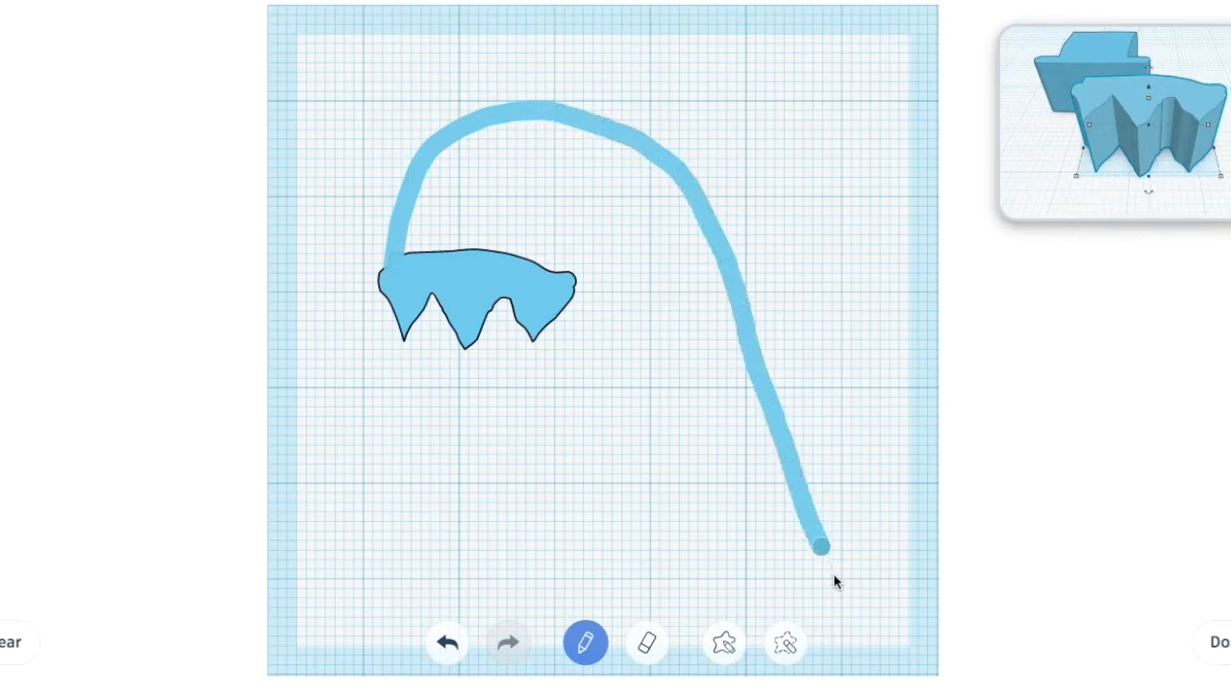
pyautogui.moveTo(868, 647); pyautogui.dragTo(870, 644)
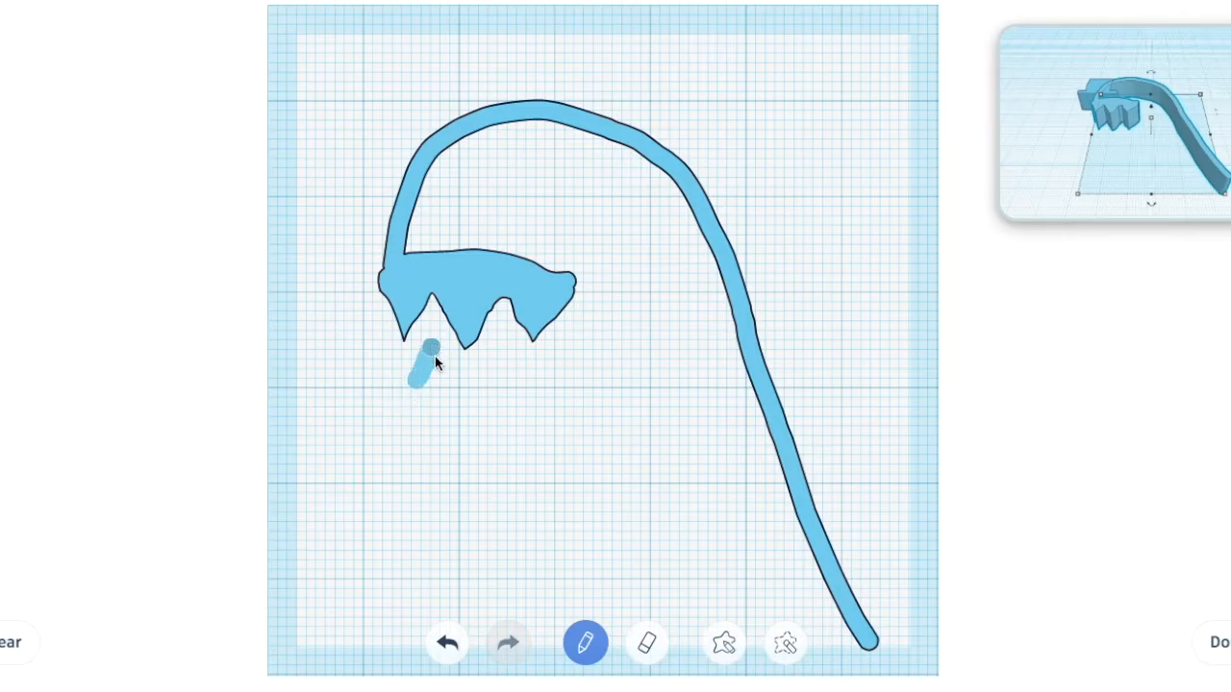
# - Draw a zigzag lower jaw joined to the upper jaw, continue with the chin, neck and small arm outline, and finish the scribble
pyautogui.moveTo(436, 364); pyautogui.dragTo(481, 415)
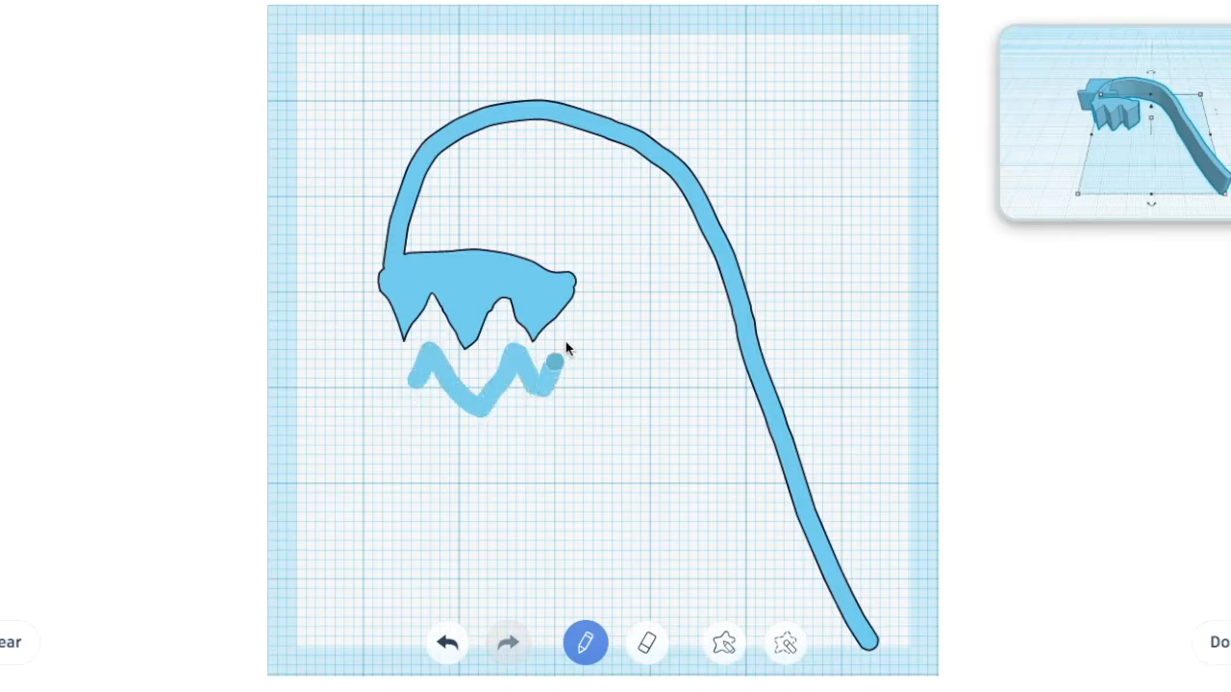
pyautogui.moveTo(578, 286); pyautogui.dragTo(577, 285)
pyautogui.moveTo(415, 382)
pyautogui.mouseDown()
pyautogui.moveTo(459, 439)
pyautogui.moveTo(574, 465)
pyautogui.mouseUp()
pyautogui.moveTo(610, 568); pyautogui.dragTo(510, 538)
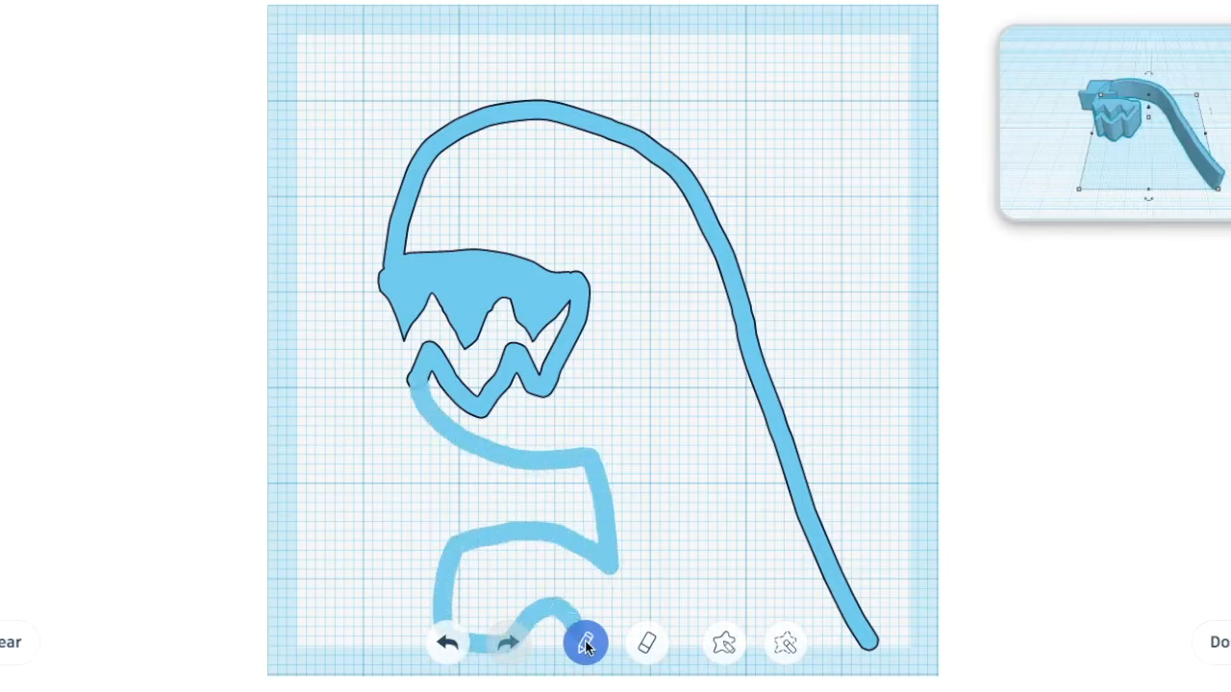
pyautogui.moveTo(586, 646); pyautogui.dragTo(577, 642)
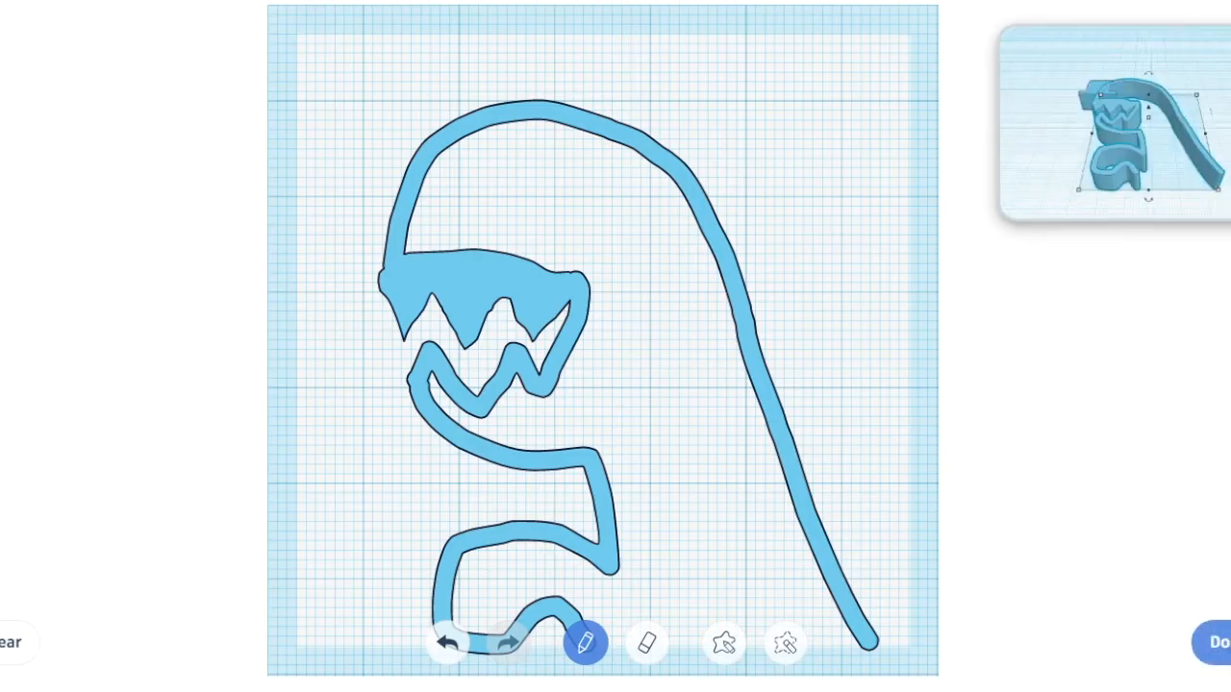
pyautogui.click(1213, 642)
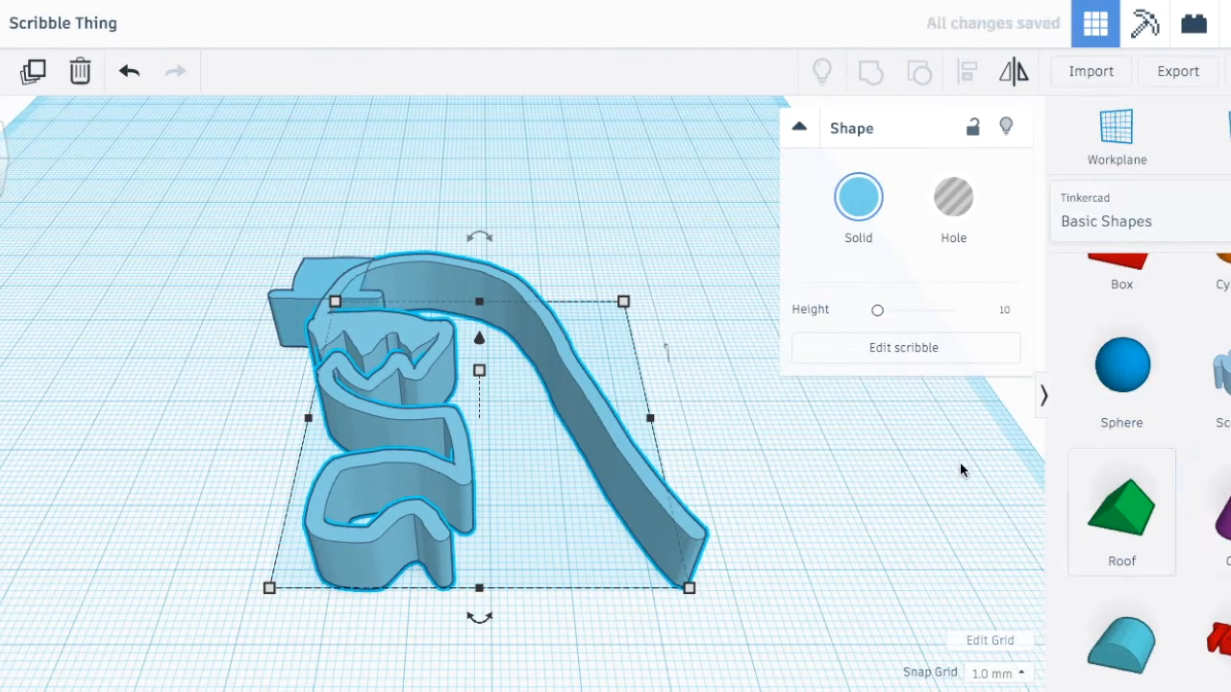
# - Add another Scribble shape in front of the body and draw an open outline of legs and feet
pyautogui.scroll(-8, 923, 546)
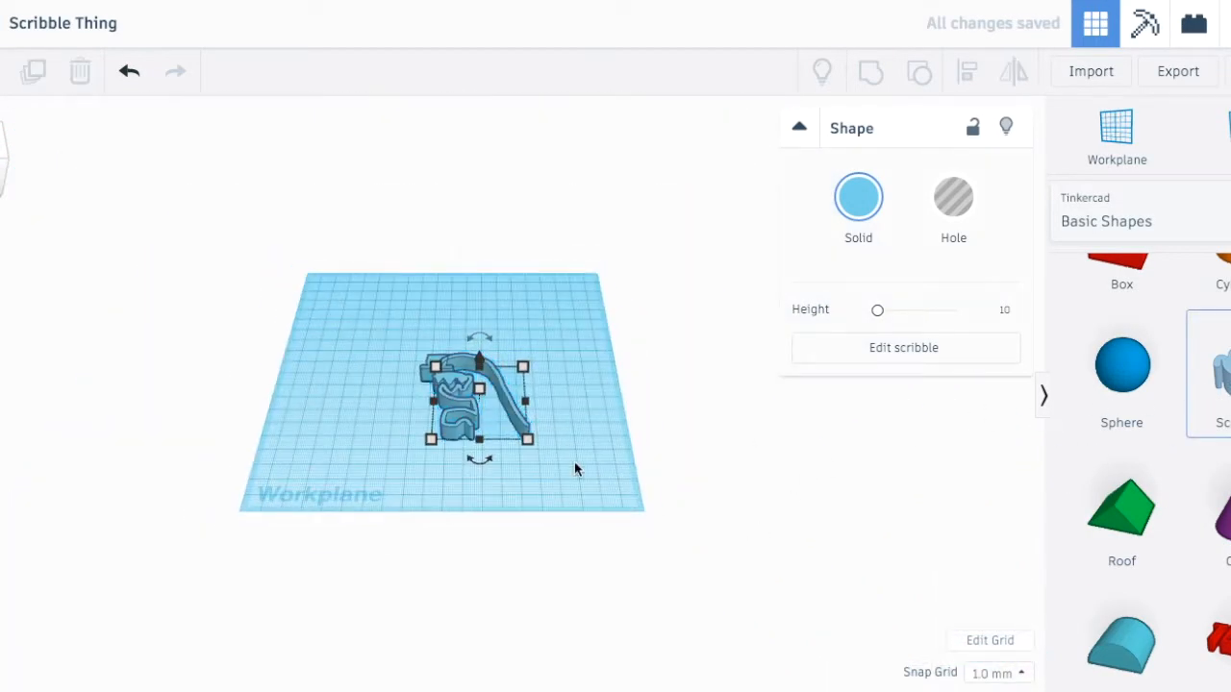
pyautogui.click(550, 448)
pyautogui.doubleClick(542, 441)
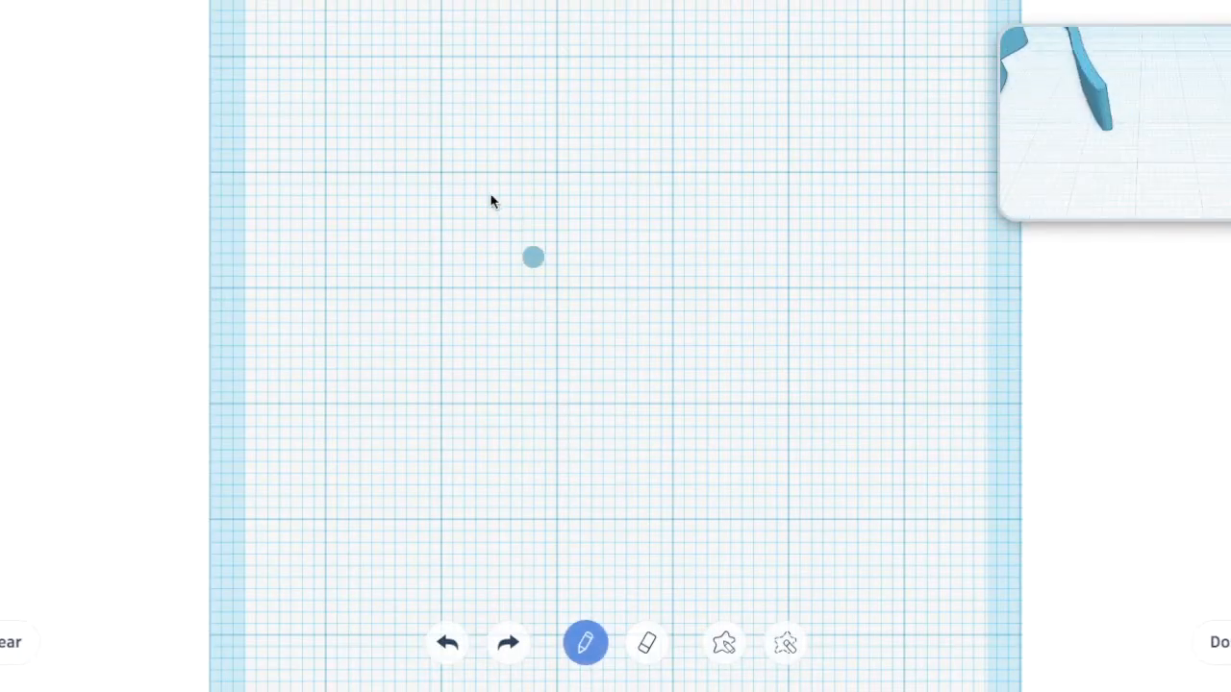
pyautogui.moveTo(392, 150)
pyautogui.mouseDown()
pyautogui.moveTo(439, 388)
pyautogui.moveTo(282, 456)
pyautogui.mouseUp()
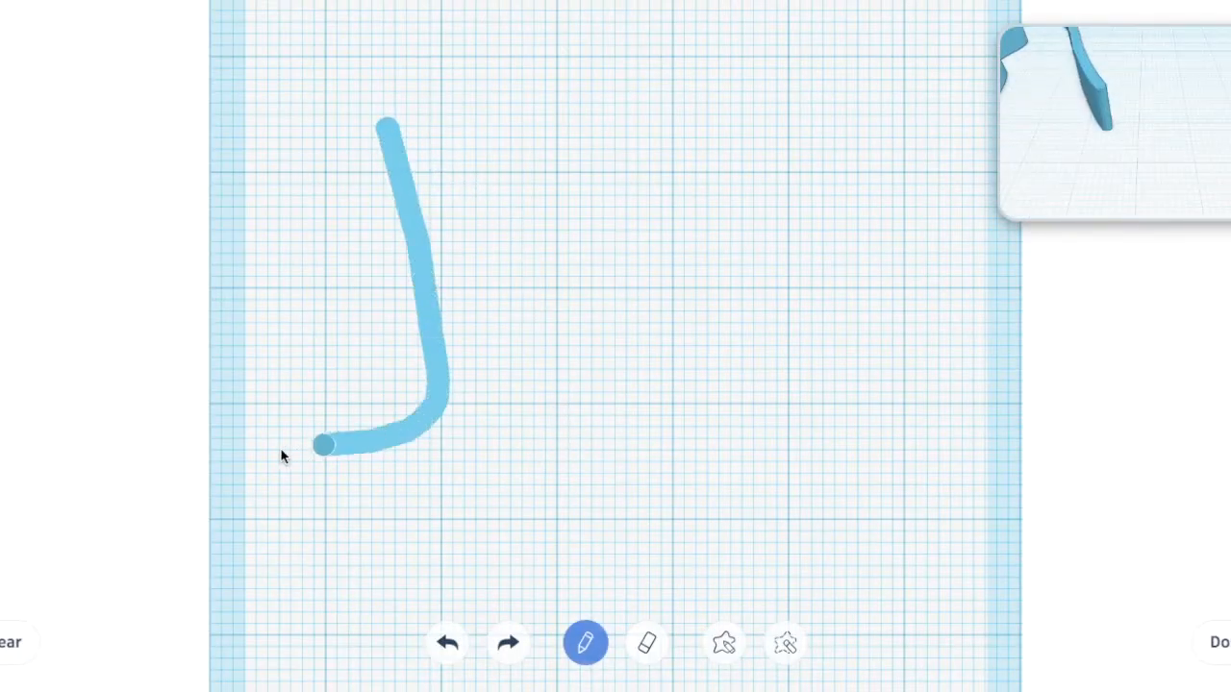
pyautogui.moveTo(368, 581)
pyautogui.mouseDown()
pyautogui.moveTo(563, 489)
pyautogui.moveTo(635, 368)
pyautogui.moveTo(849, 470)
pyautogui.moveTo(1001, 565)
pyautogui.moveTo(965, 410)
pyautogui.moveTo(698, 212)
pyautogui.moveTo(648, 26)
pyautogui.mouseUp()
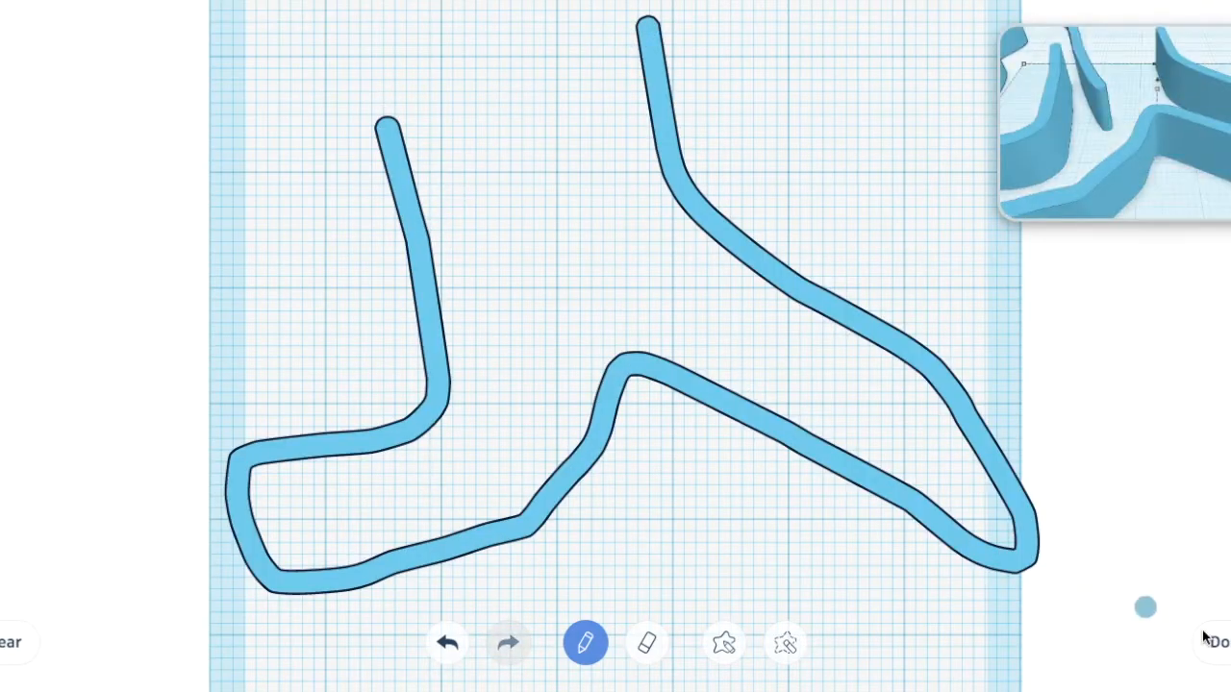
pyautogui.click(1214, 642)
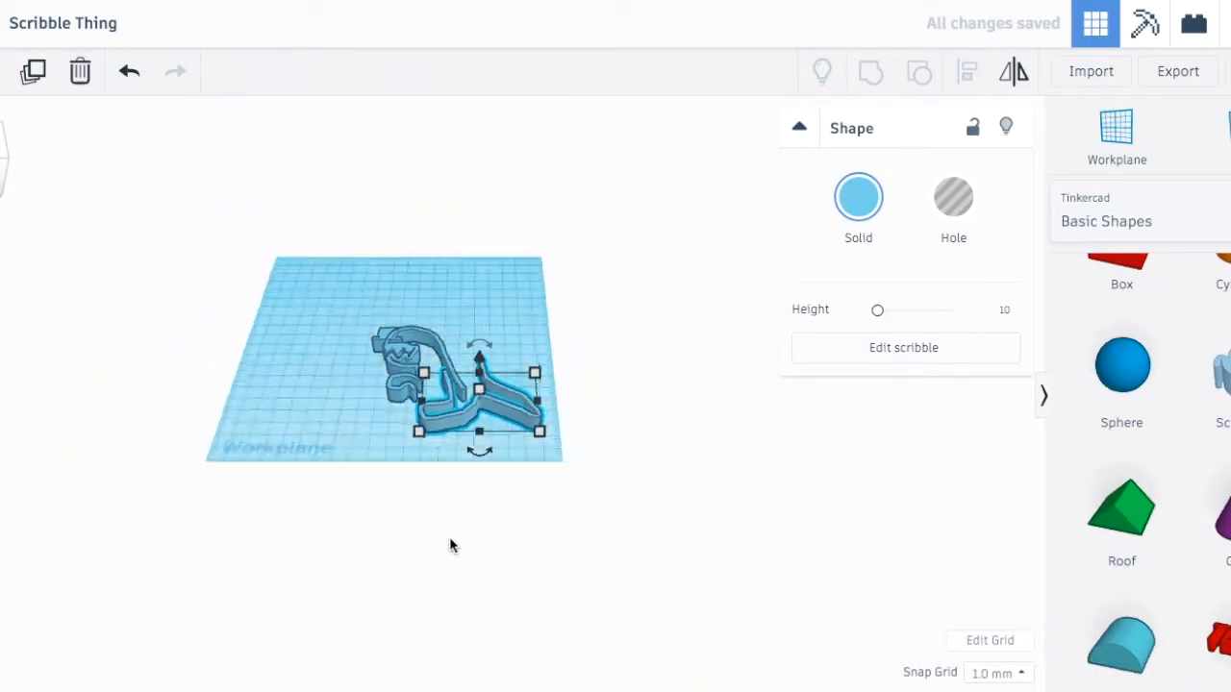
# - Try the legs outline below the body outline, and delete it
pyautogui.moveTo(468, 414)
pyautogui.mouseDown()
pyautogui.moveTo(435, 426)
pyautogui.moveTo(446, 436)
pyautogui.mouseUp()
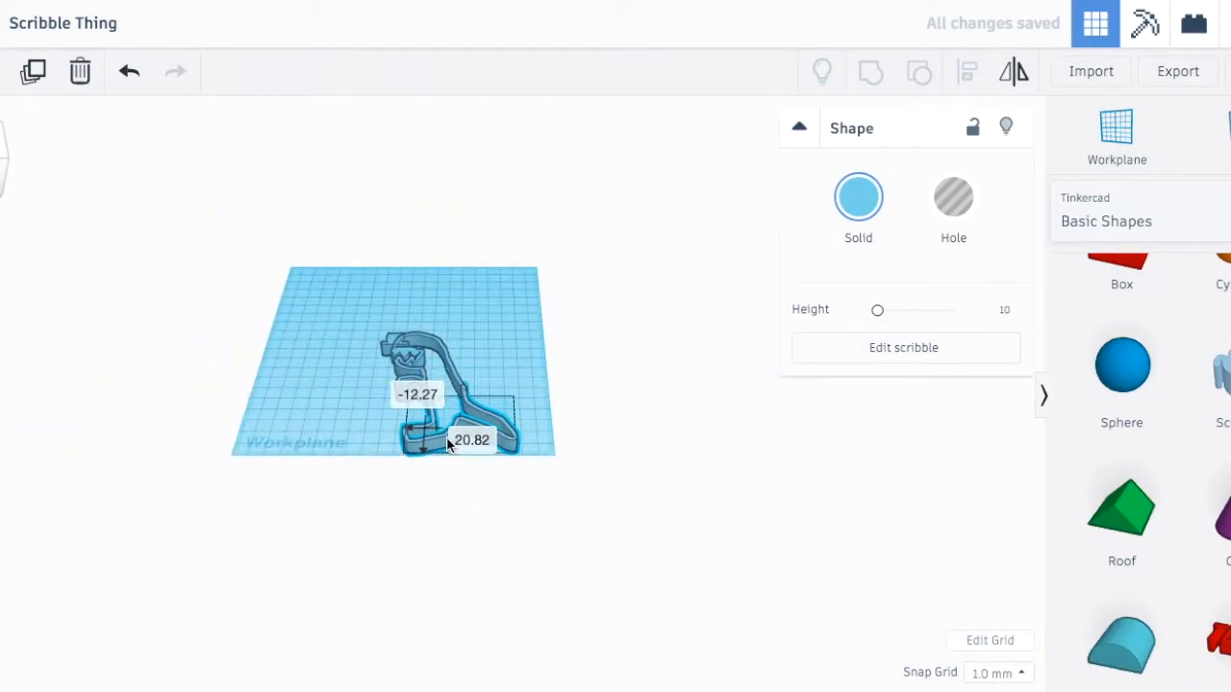
pyautogui.click(525, 346)
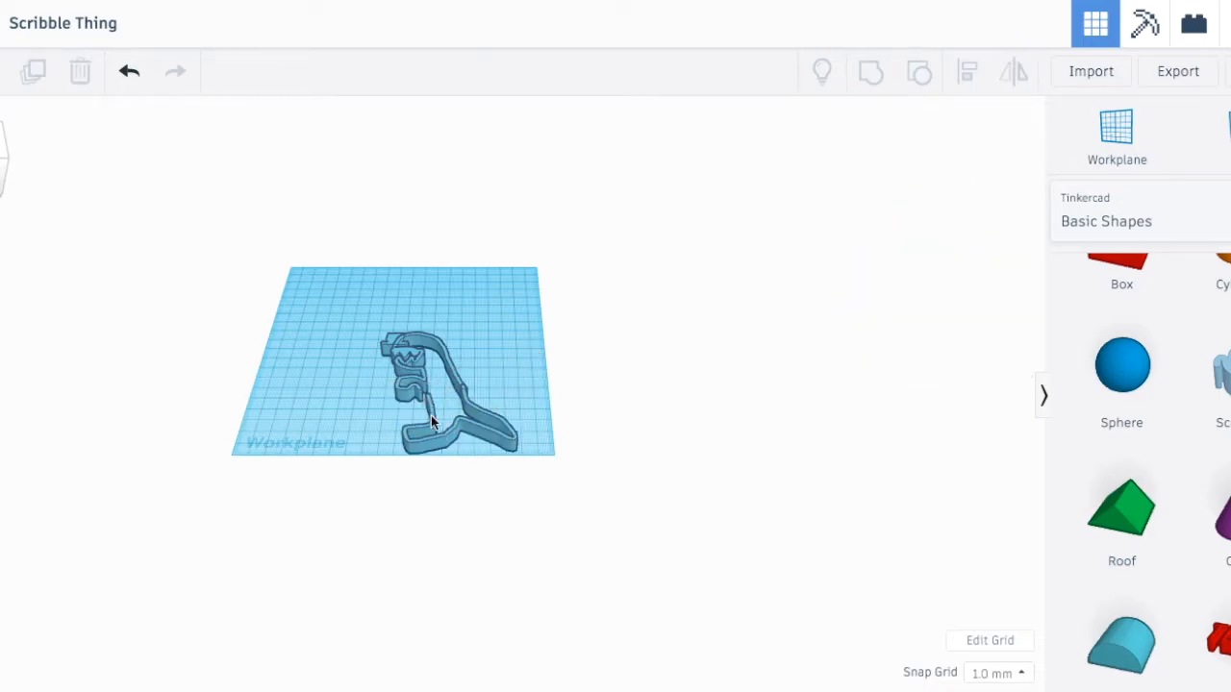
pyautogui.click(492, 433)
pyautogui.press('Delete')
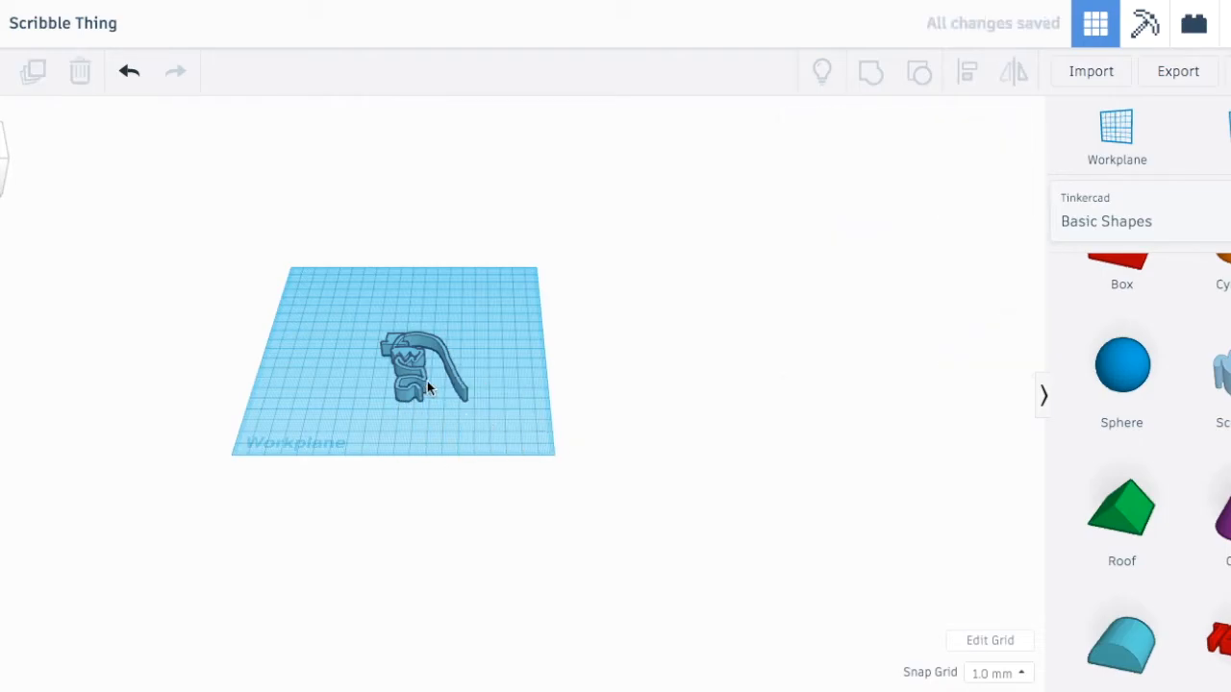
# - Move the body outline about 28 mm right and 2 mm forward, and edit its scribble to fill the lower jaw solid
pyautogui.click(404, 393)
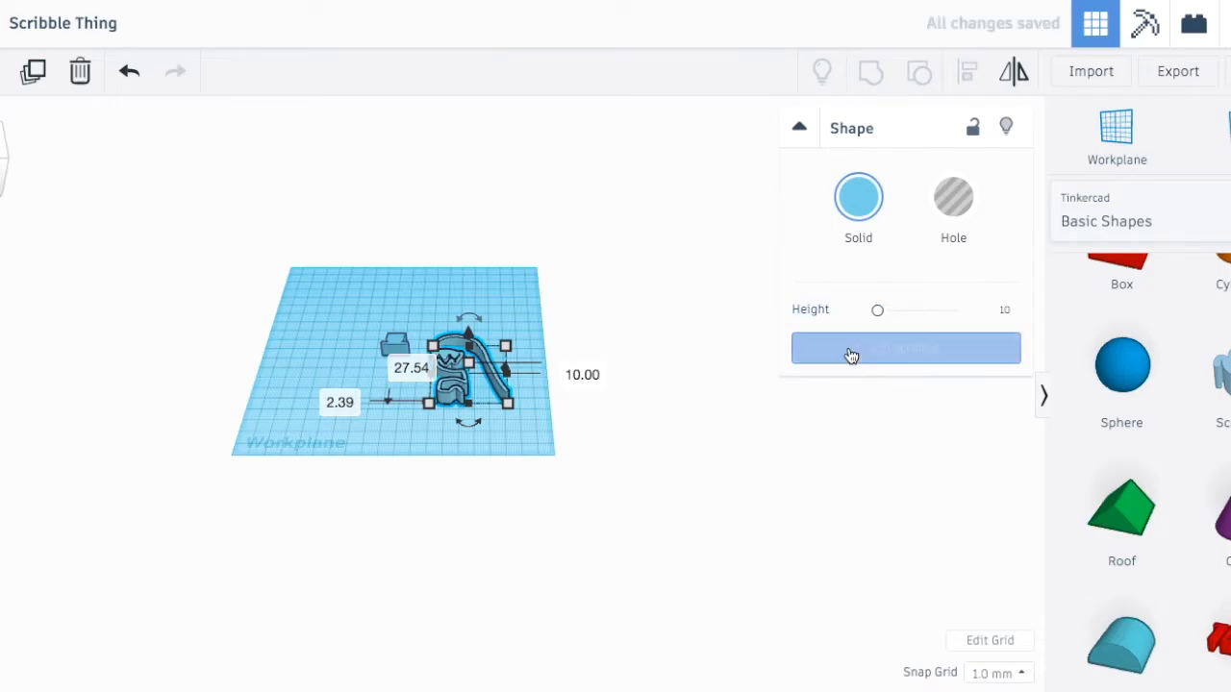
pyautogui.click(851, 355)
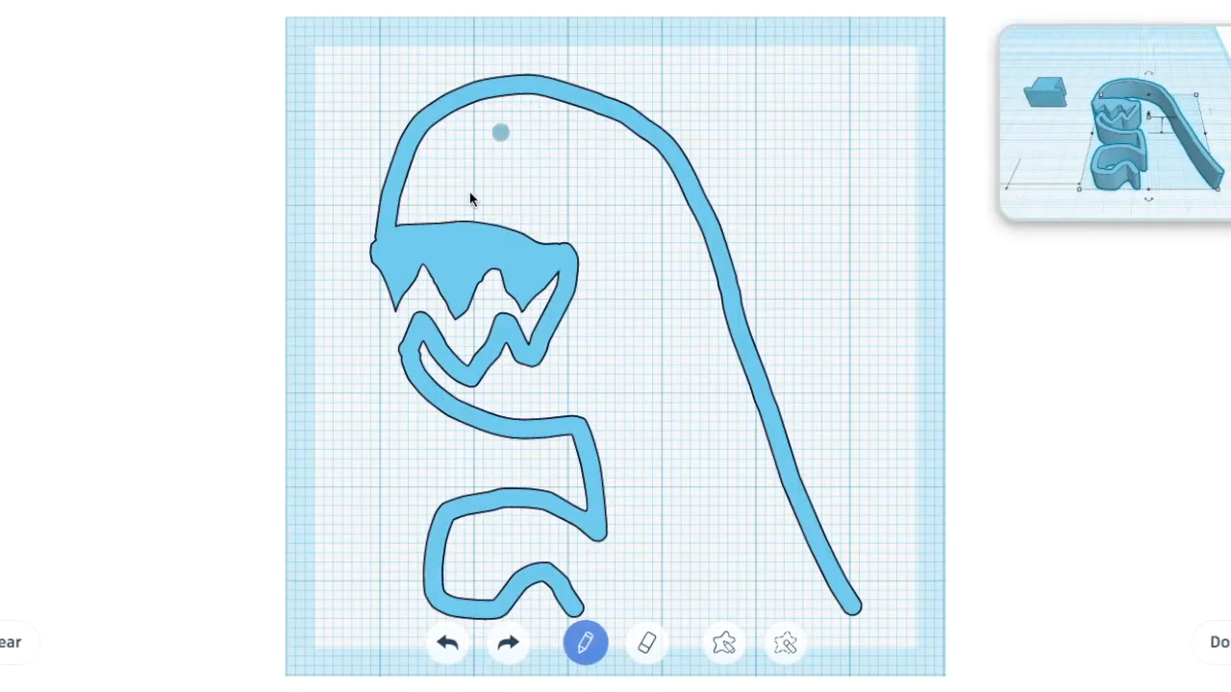
pyautogui.moveTo(427, 370)
pyautogui.mouseDown()
pyautogui.moveTo(467, 412)
pyautogui.moveTo(436, 371)
pyautogui.mouseUp()
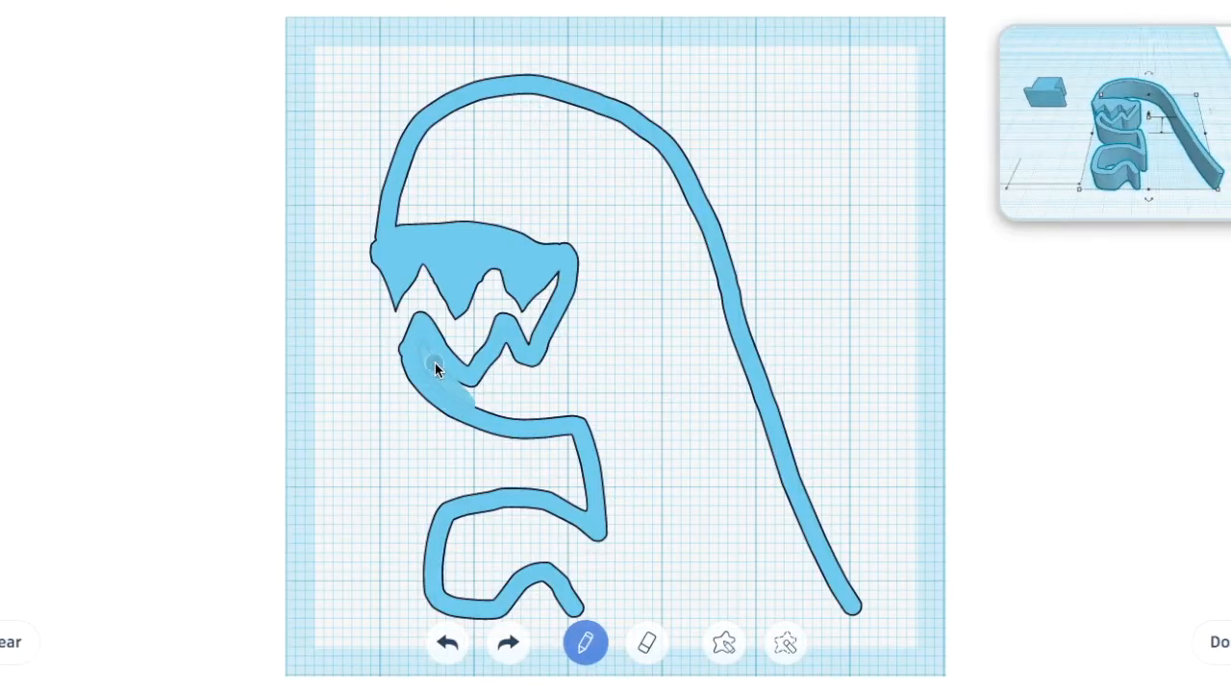
pyautogui.moveTo(483, 407)
pyautogui.mouseDown()
pyautogui.moveTo(516, 352)
pyautogui.moveTo(499, 420)
pyautogui.moveTo(516, 366)
pyautogui.moveTo(518, 424)
pyautogui.moveTo(536, 399)
pyautogui.mouseUp()
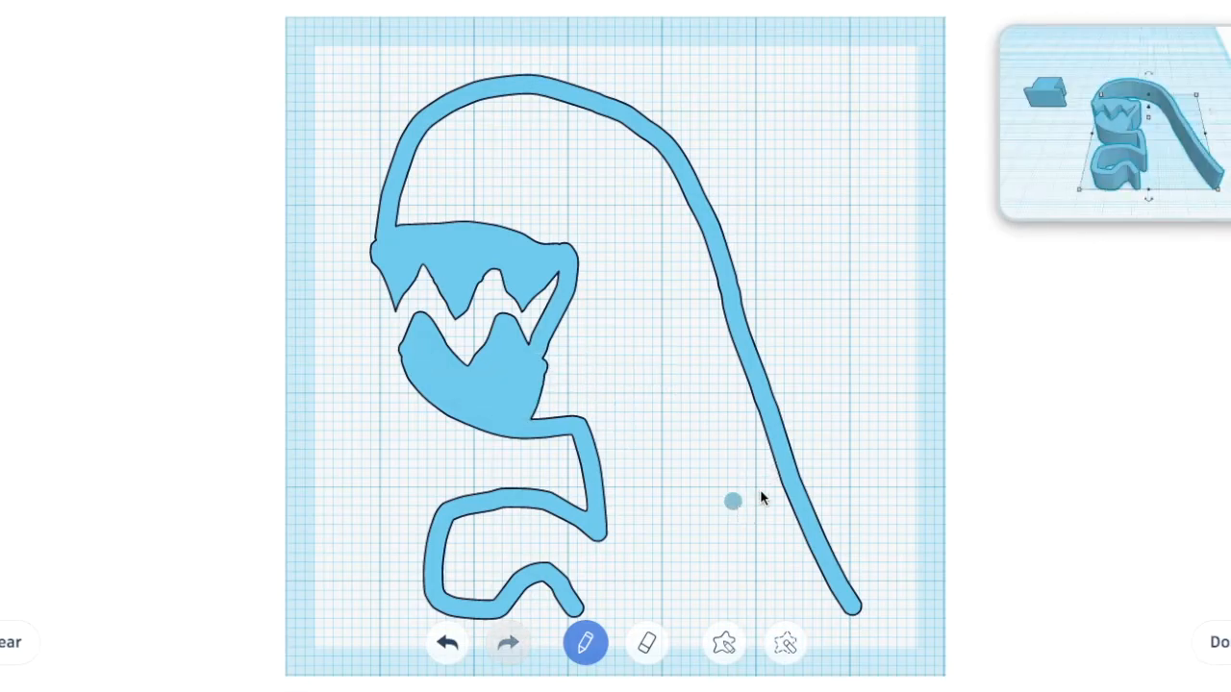
# - Fill the head, back and neck with freehand closed shapes, and cover the remaining slit at the top of the head
pyautogui.click(724, 643)
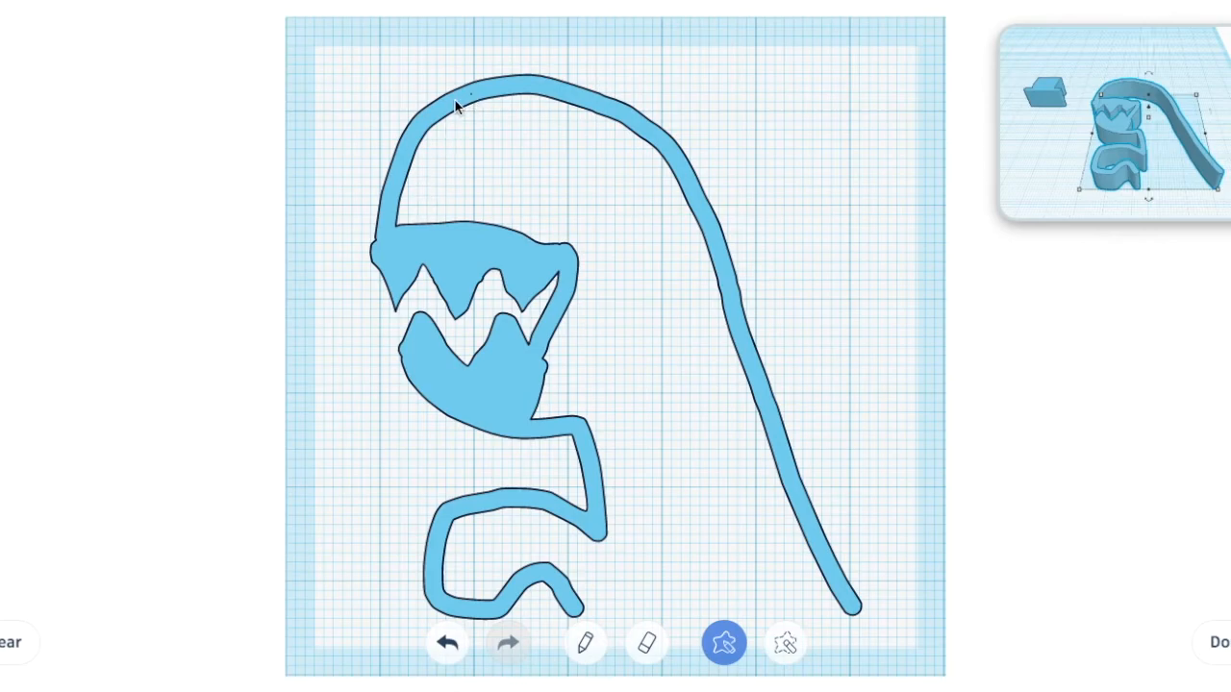
pyautogui.moveTo(406, 140)
pyautogui.mouseDown()
pyautogui.moveTo(390, 209)
pyautogui.moveTo(449, 239)
pyautogui.moveTo(539, 247)
pyautogui.moveTo(612, 298)
pyautogui.moveTo(716, 452)
pyautogui.moveTo(777, 458)
pyautogui.moveTo(698, 204)
pyautogui.moveTo(593, 111)
pyautogui.moveTo(524, 95)
pyautogui.mouseUp()
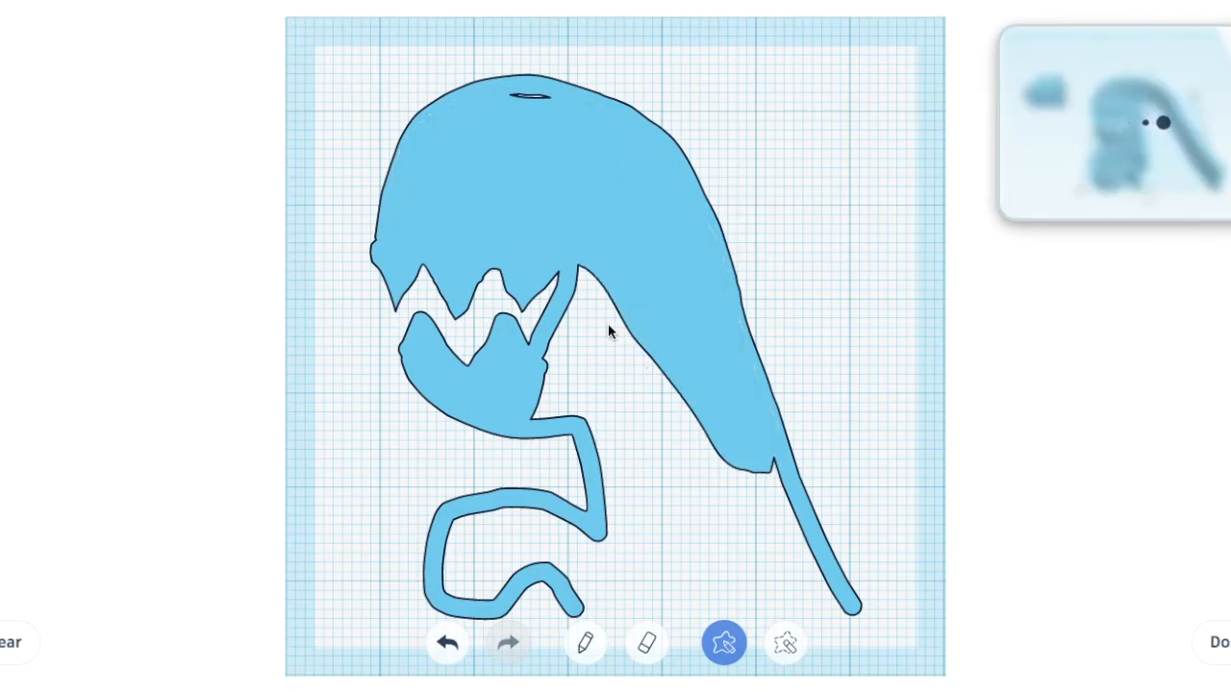
pyautogui.moveTo(575, 253); pyautogui.dragTo(561, 336)
pyautogui.moveTo(537, 413)
pyautogui.mouseDown()
pyautogui.moveTo(574, 427)
pyautogui.moveTo(658, 544)
pyautogui.moveTo(794, 600)
pyautogui.moveTo(818, 529)
pyautogui.moveTo(771, 446)
pyautogui.moveTo(750, 481)
pyautogui.mouseUp()
pyautogui.click(584, 642)
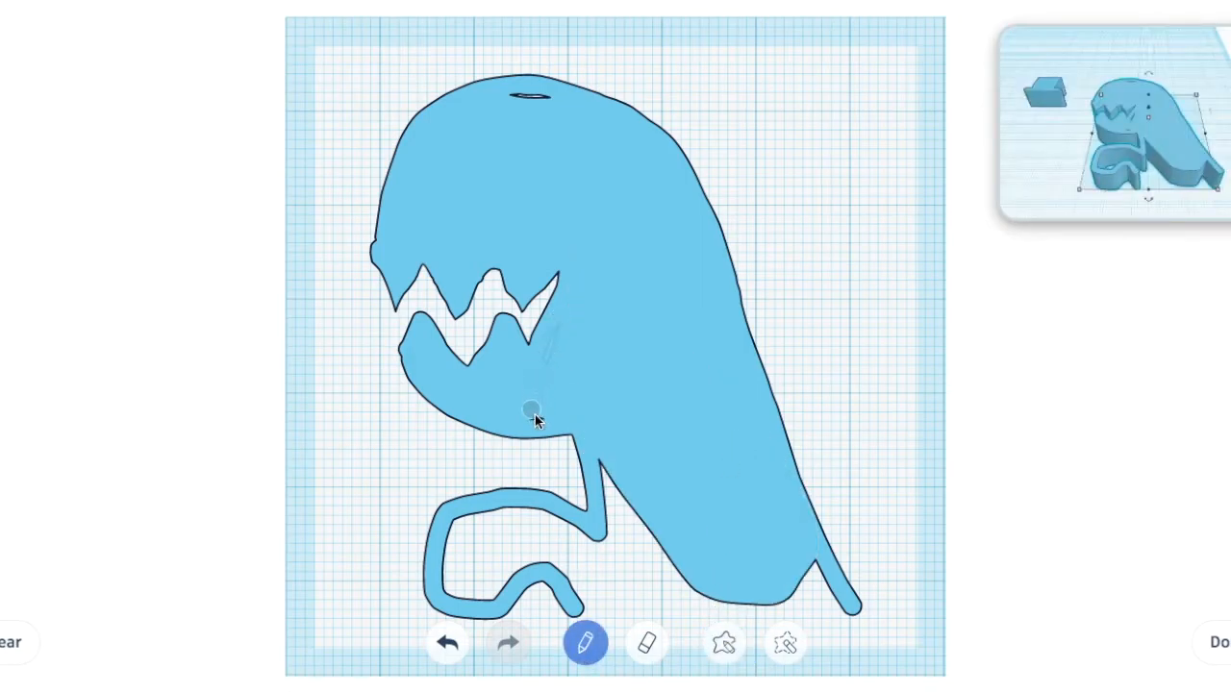
pyautogui.moveTo(500, 96); pyautogui.dragTo(560, 100)
# - Erase an eye hole in the head, draw a slanted upper edge across it, and finish the scribble
pyautogui.click(656, 648)
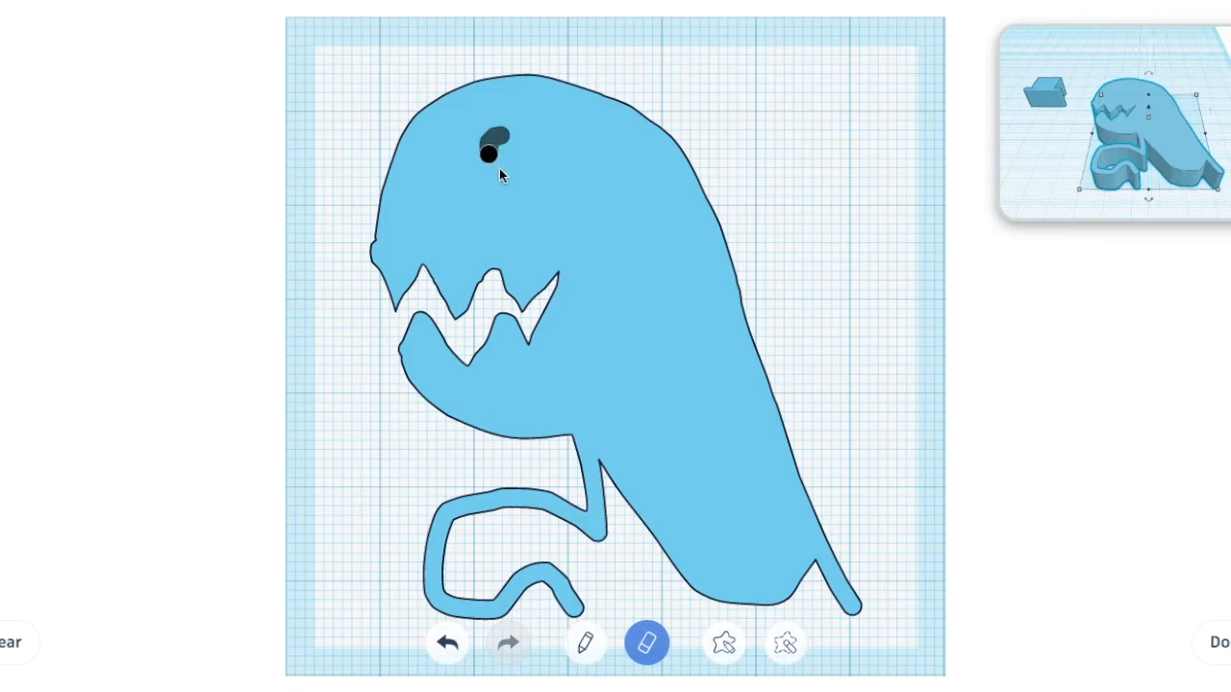
pyautogui.moveTo(507, 156)
pyautogui.mouseDown()
pyautogui.moveTo(528, 161)
pyautogui.moveTo(512, 158)
pyautogui.mouseUp()
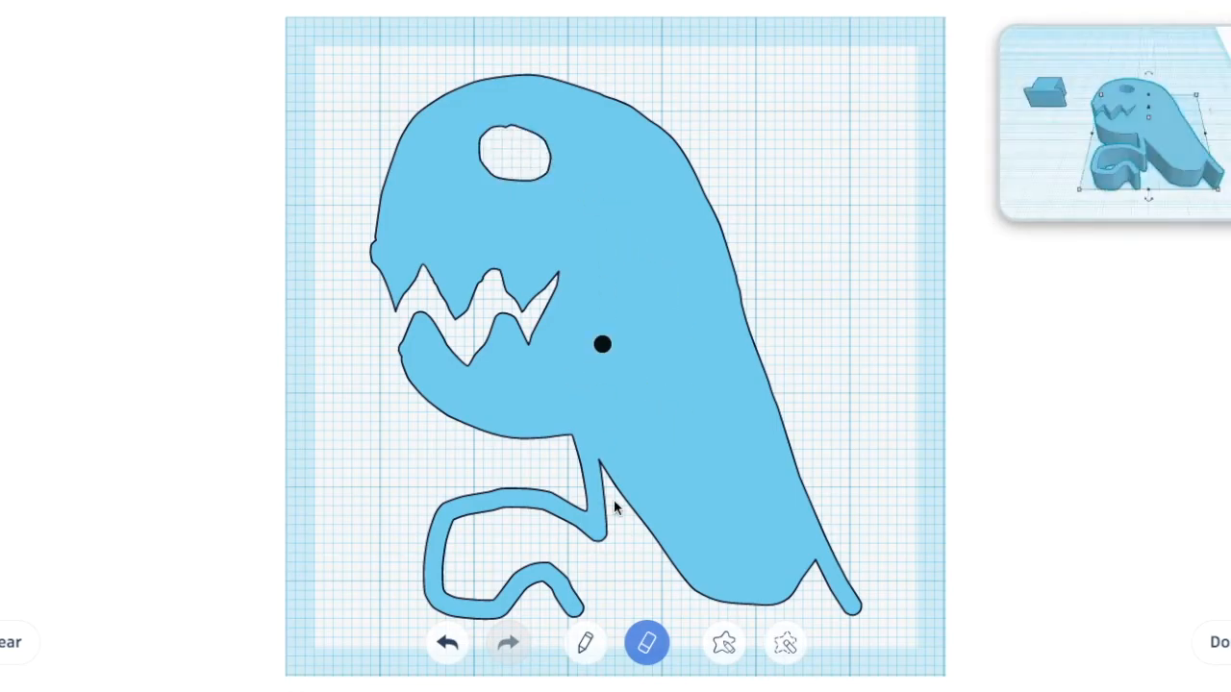
pyautogui.click(585, 642)
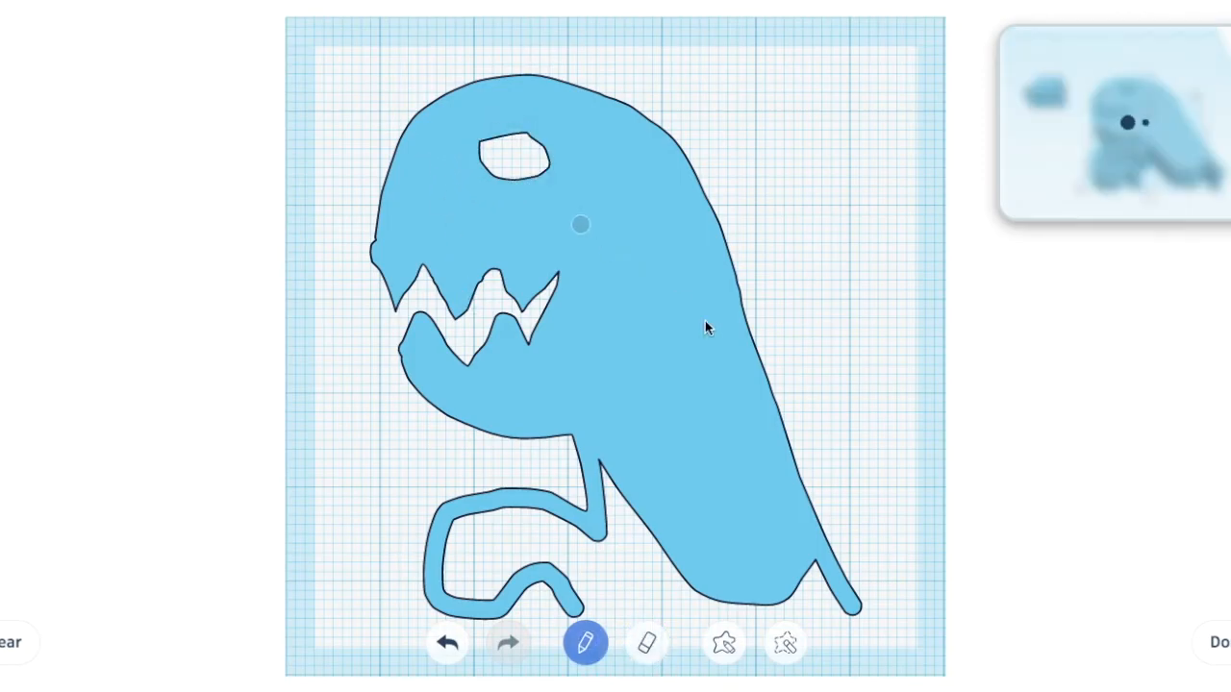
pyautogui.click(1218, 642)
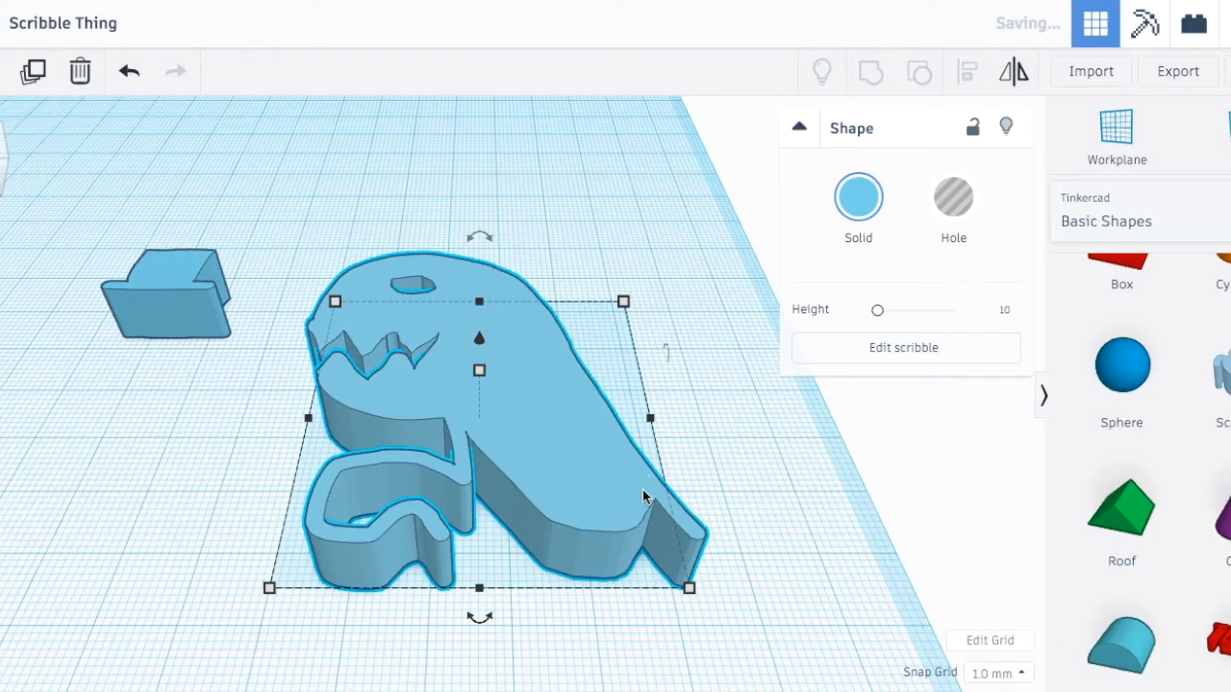
# - Move the hat about 43 mm right and 8 mm back so it sits on top of the monster's head
pyautogui.moveTo(752, 505)
pyautogui.mouseDown(button='right')
pyautogui.moveTo(390, 550)
pyautogui.moveTo(294, 356)
pyautogui.moveTo(530, 549)
pyautogui.moveTo(778, 557)
pyautogui.moveTo(750, 385)
pyautogui.moveTo(799, 599)
pyautogui.moveTo(767, 643)
pyautogui.moveTo(651, 580)
pyautogui.moveTo(625, 528)
pyautogui.moveTo(695, 500)
pyautogui.moveTo(734, 509)
pyautogui.moveTo(718, 589)
pyautogui.moveTo(613, 404)
pyautogui.mouseUp(button='right')
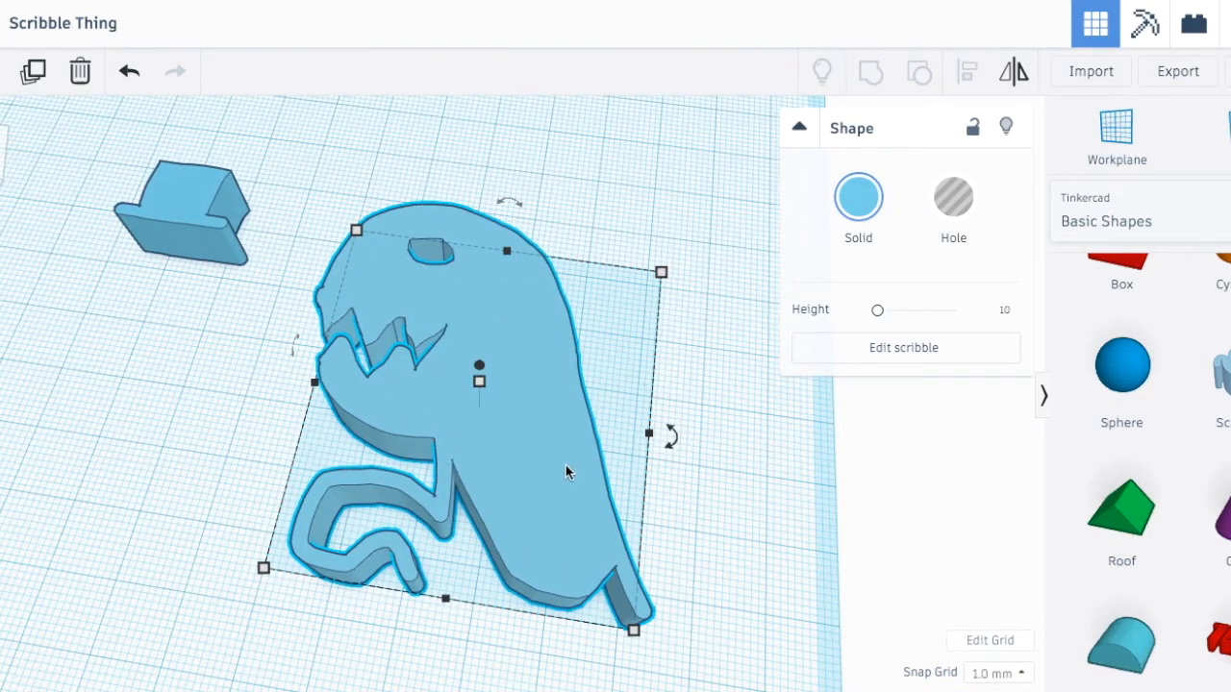
pyautogui.moveTo(634, 630)
pyautogui.moveTo(724, 601); pyautogui.dragTo(247, 294, button='right')
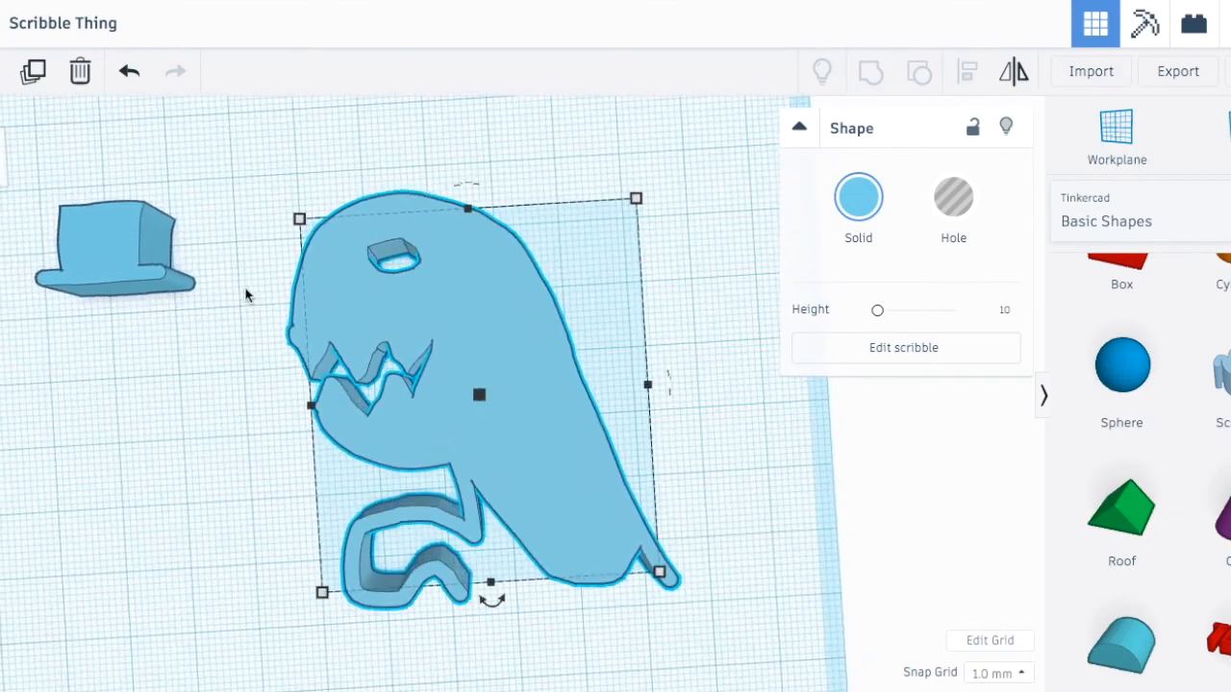
pyautogui.moveTo(109, 241); pyautogui.dragTo(407, 172)
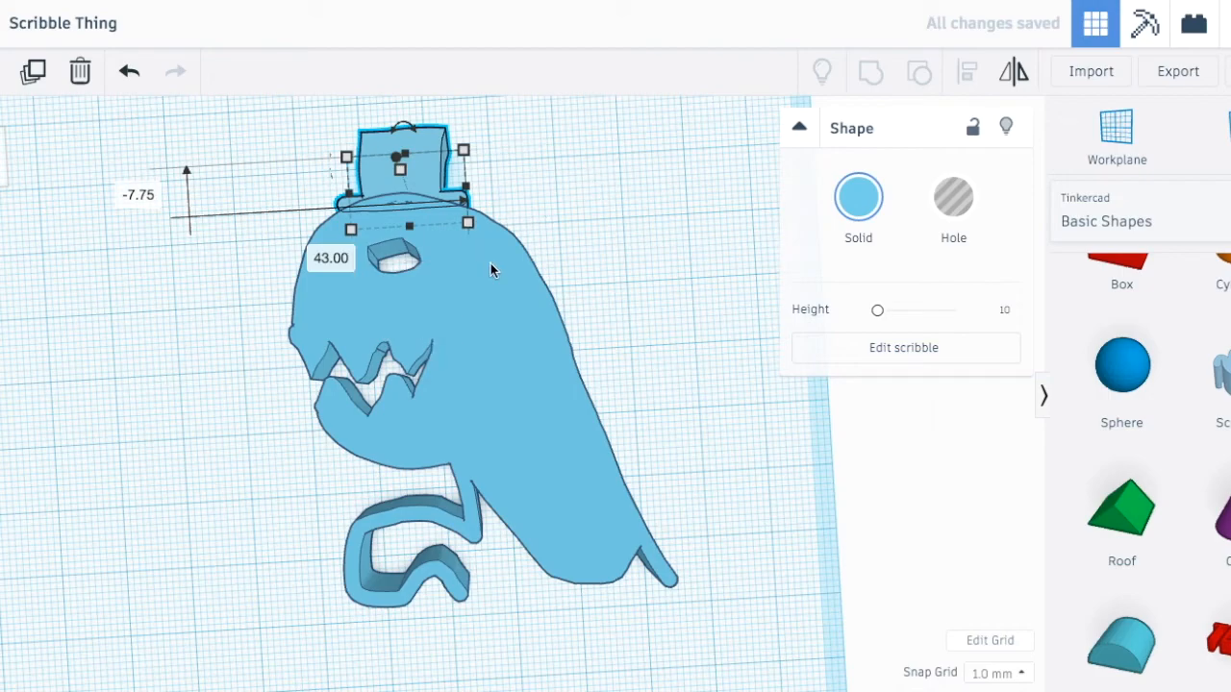
# - Group the hat and the monster into one object, and deselect it
pyautogui.keyDown('shift'); pyautogui.click(521, 308); pyautogui.keyUp('shift')
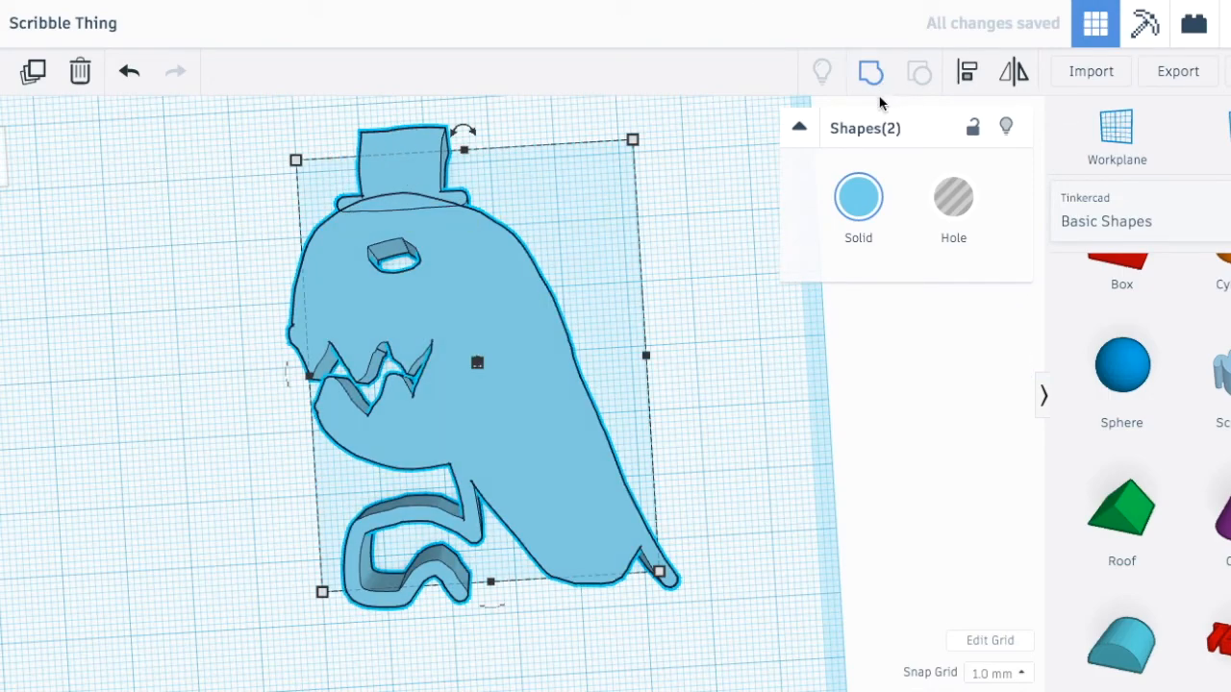
pyautogui.click(872, 82)
pyautogui.click(708, 311)
pyautogui.moveTo(534, 435); pyautogui.dragTo(657, 502, button='right')
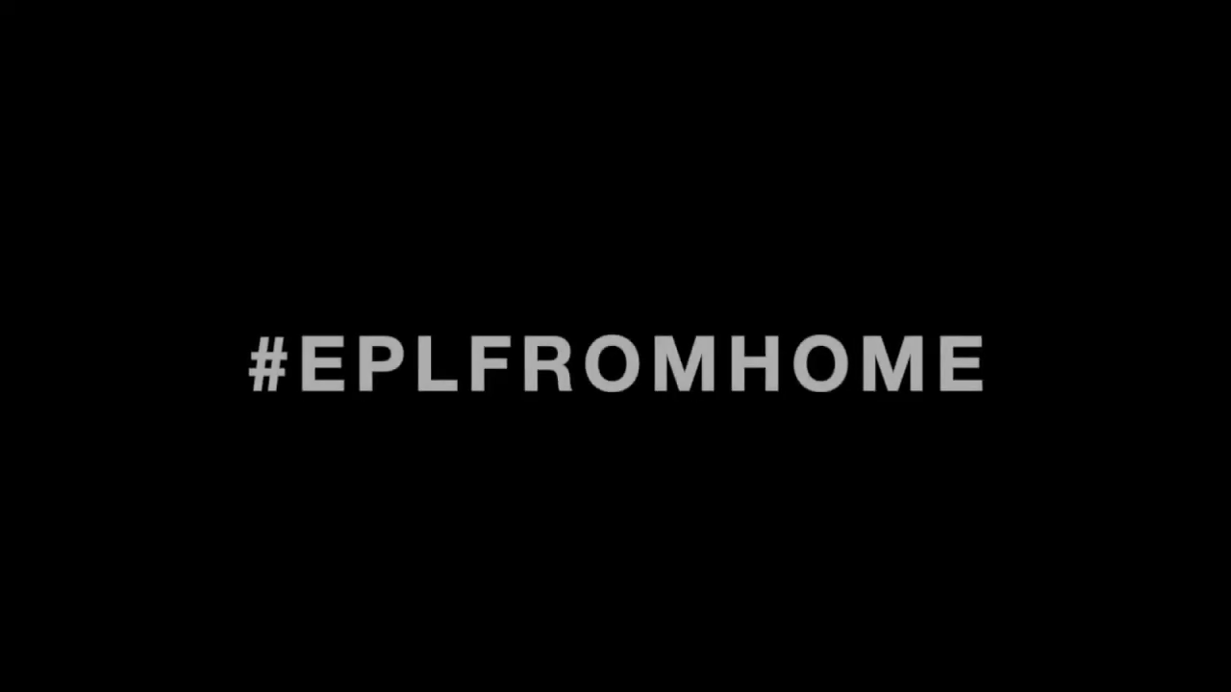